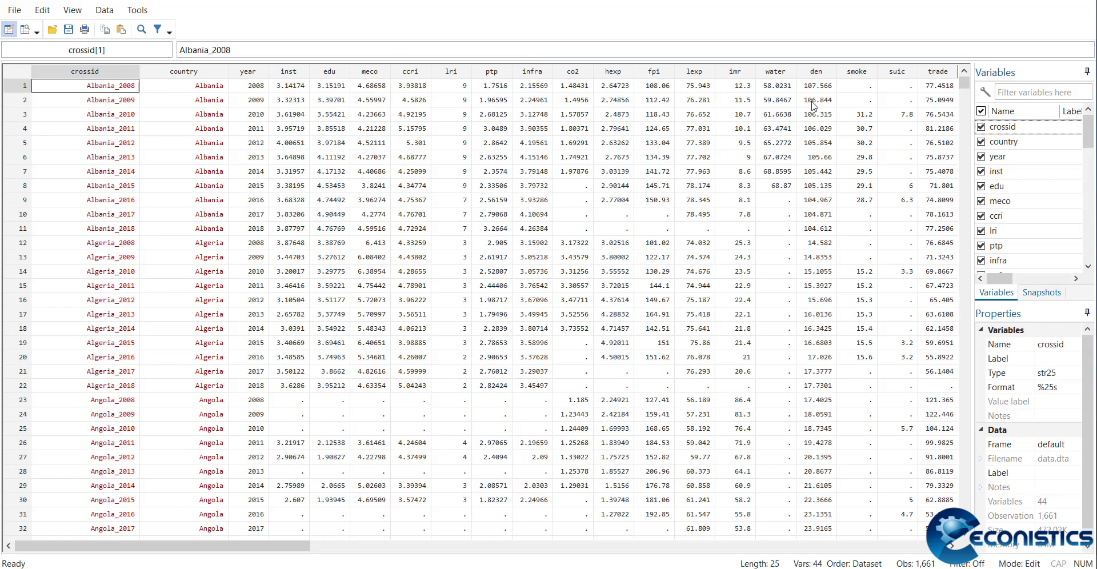
- Look through the dataset's variable columns and close the data editor
scroll(887, 217, right, 1)
scroll(742, 313, left, 1)
scroll(684, 365, right, 15)
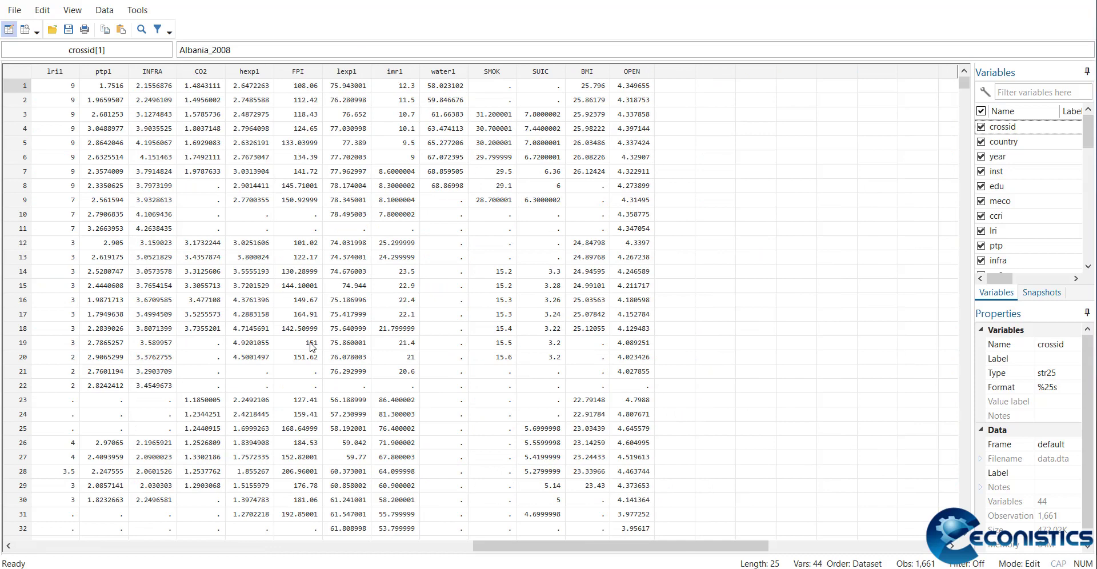
scroll(311, 347, left, 10)
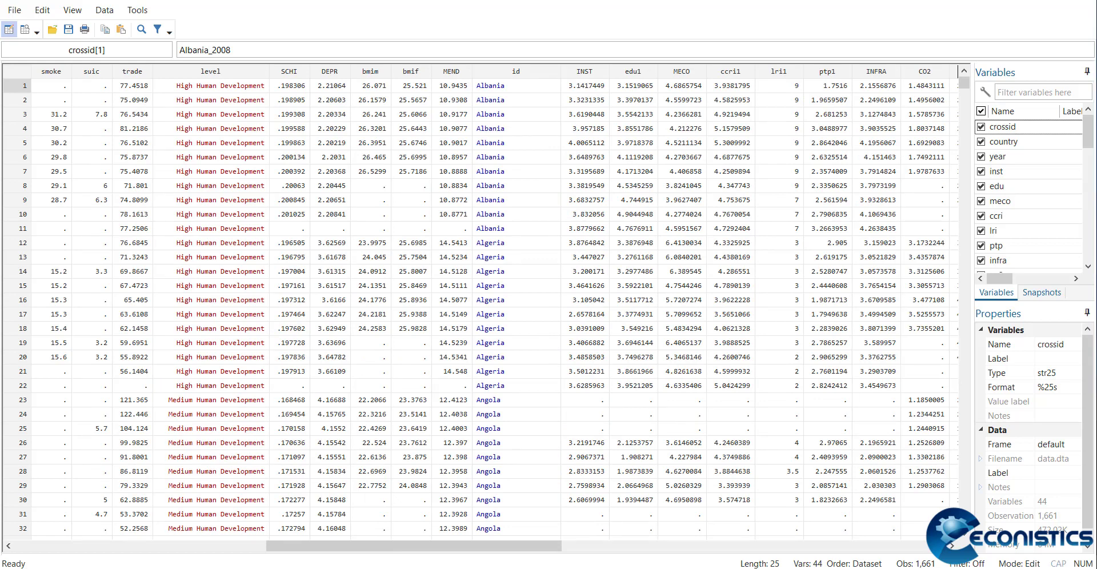
click(1084, 5)
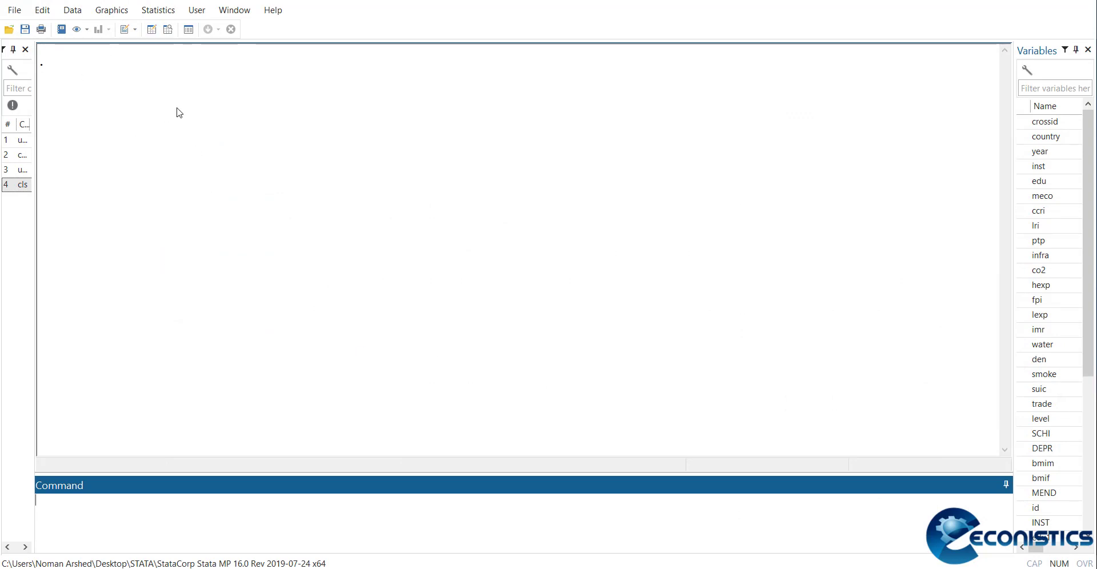
- Open the structural equation model builder and add one empty observed variable in the upper part of the canvas
click(159, 10)
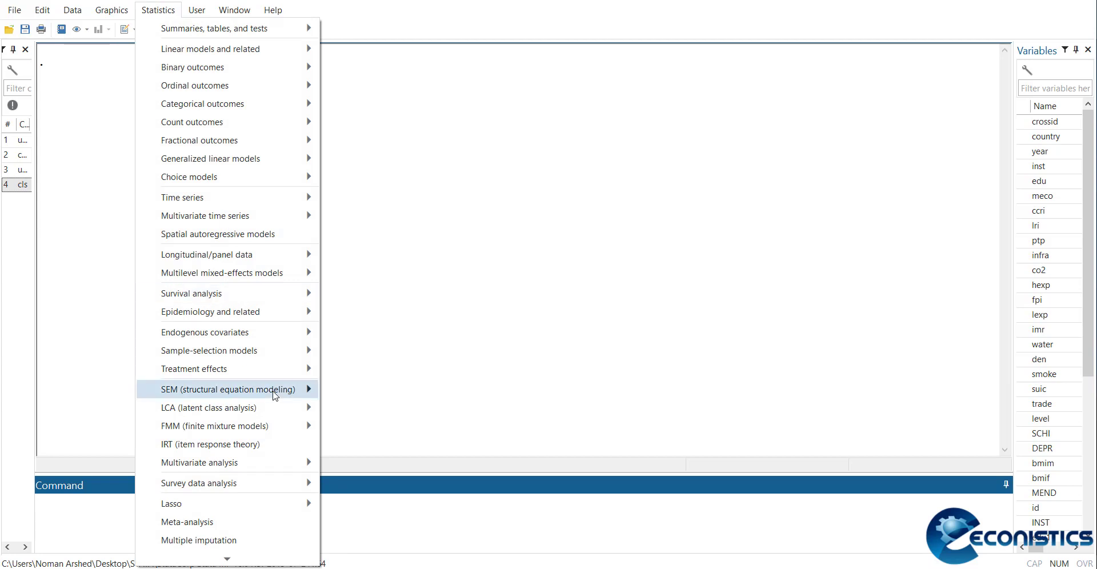
mouse_move(274, 396)
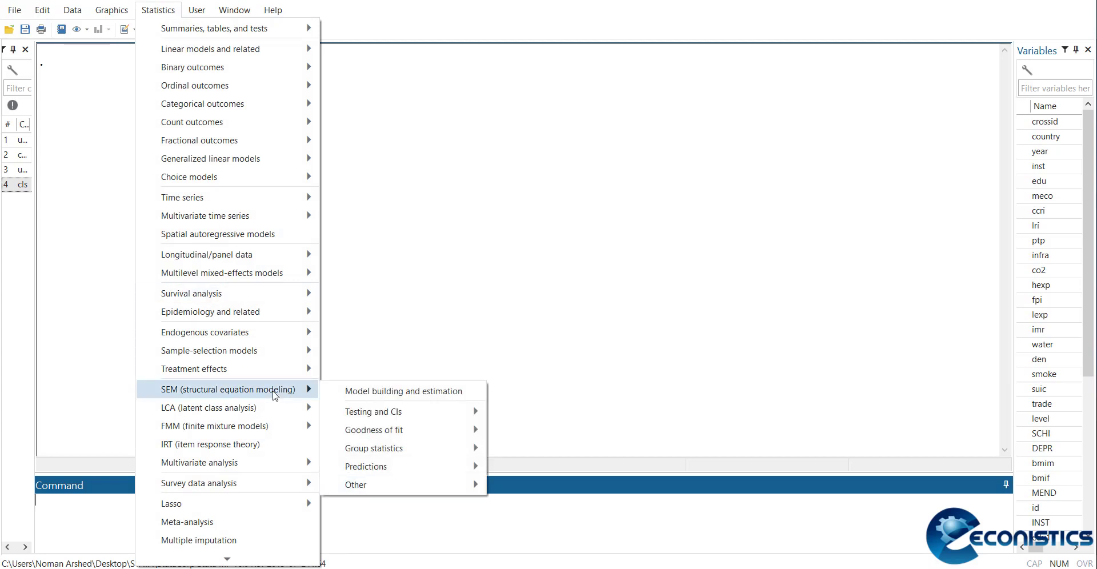
click(361, 395)
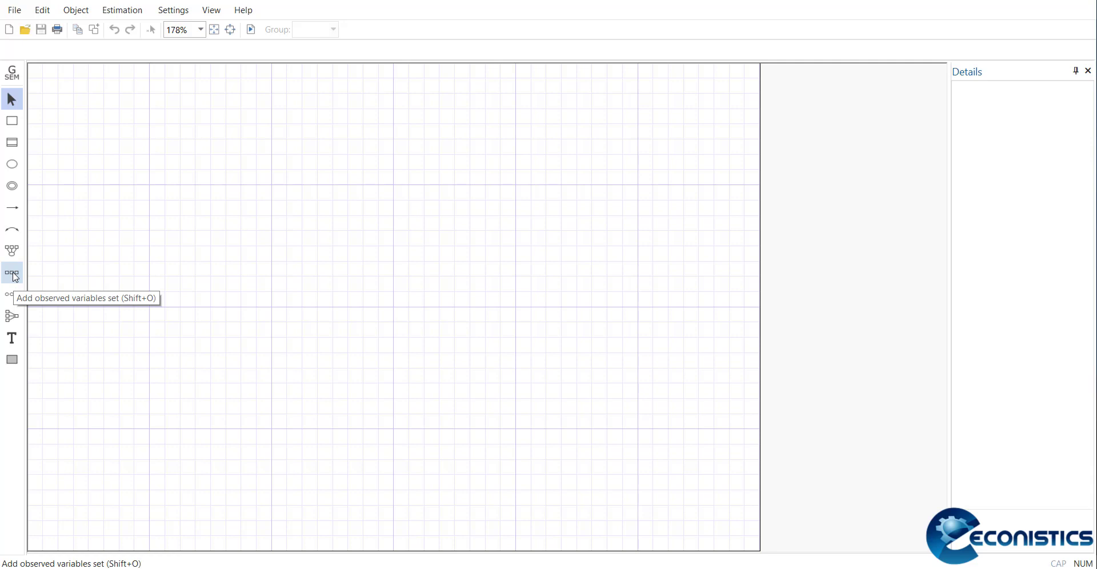
click(13, 127)
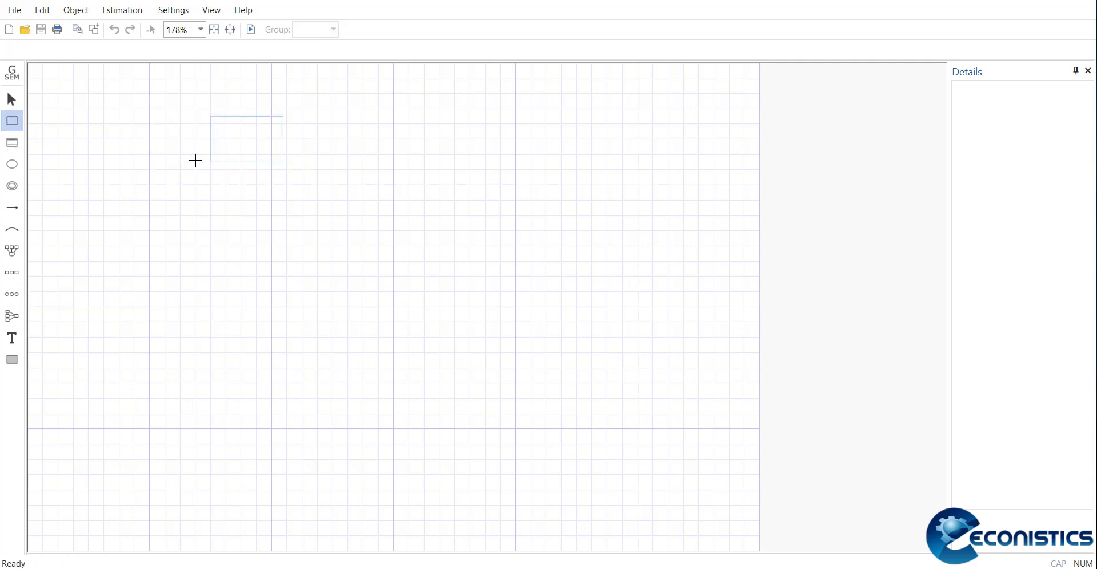
click(185, 164)
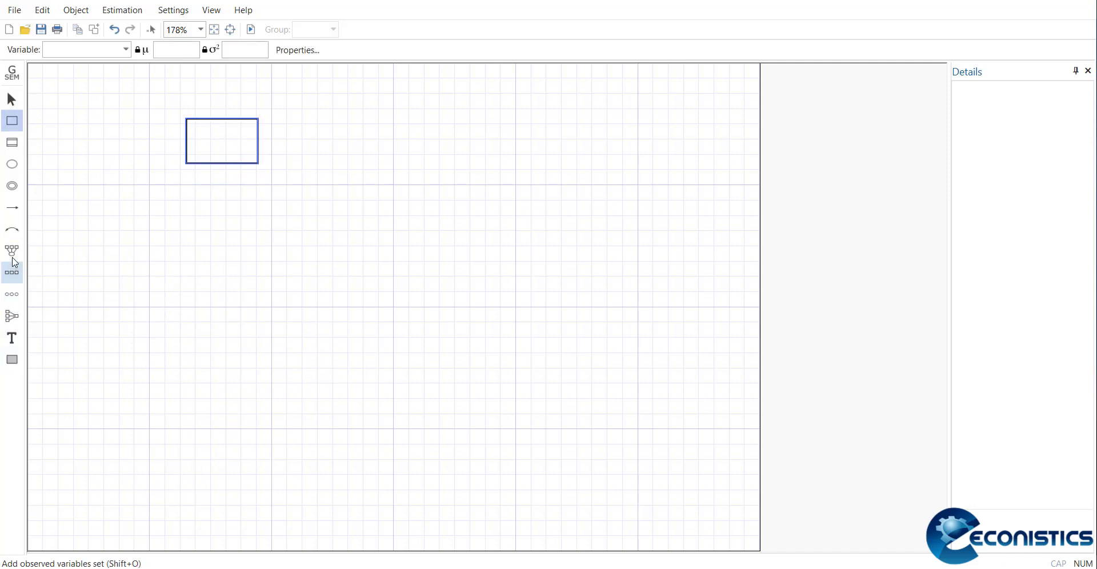
- Add a horizontal set of observed variables inst, edu and meco beside the empty observed variable
click(18, 278)
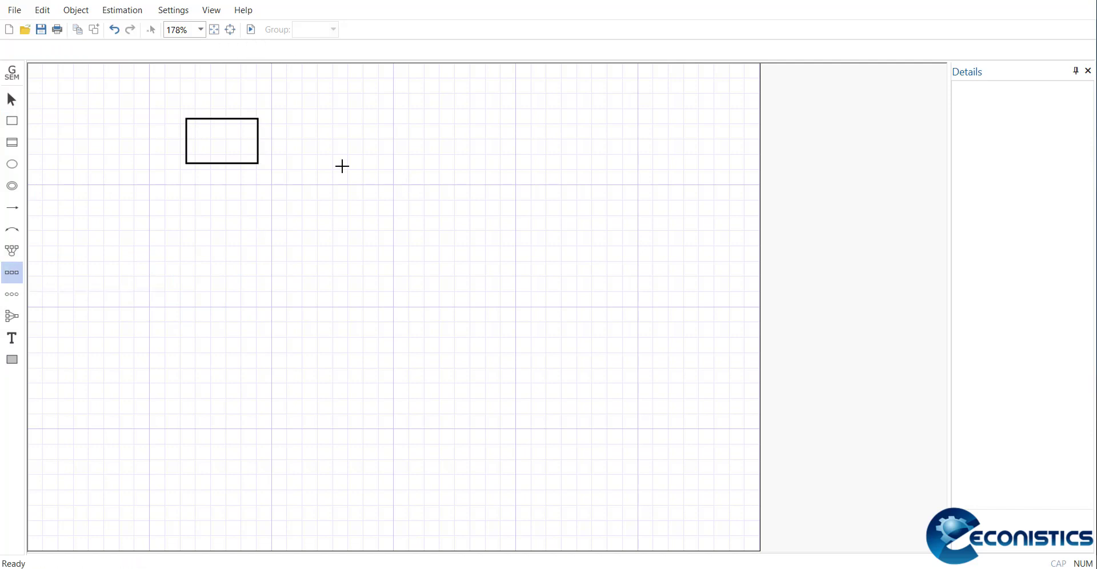
click(329, 166)
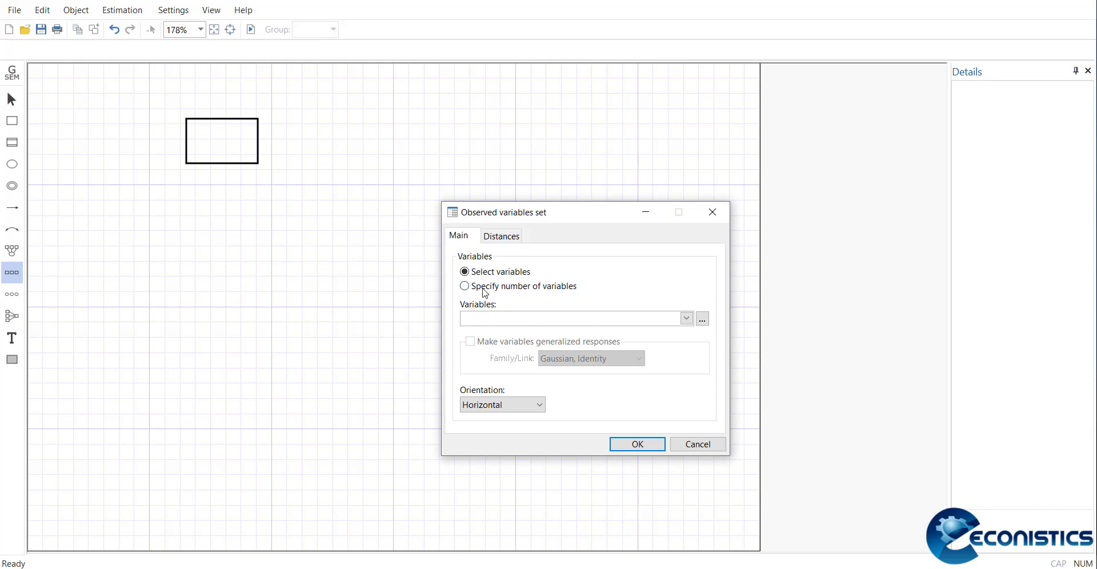
click(485, 289)
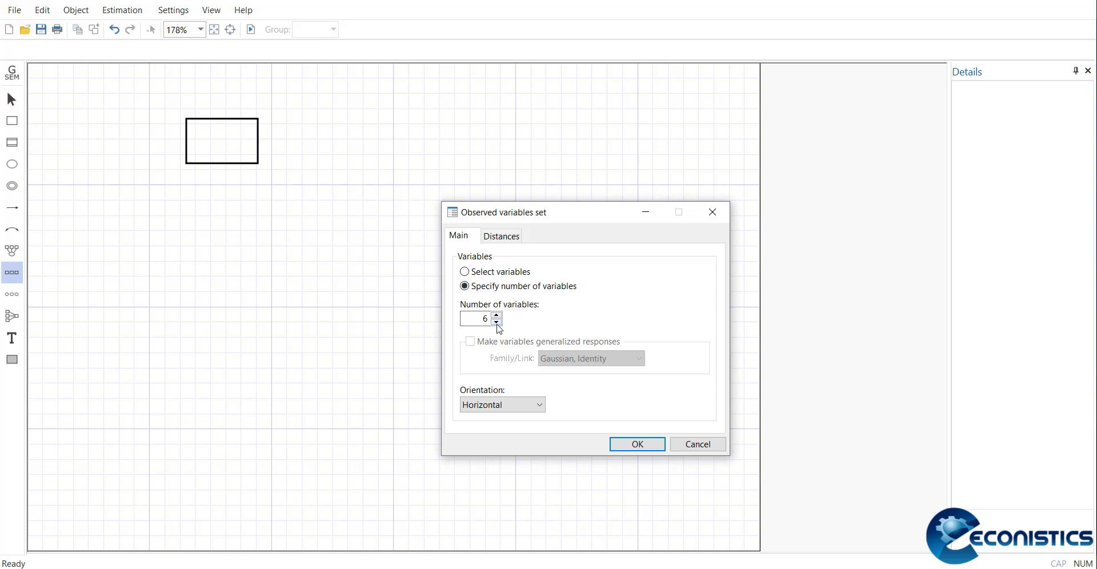
click(466, 273)
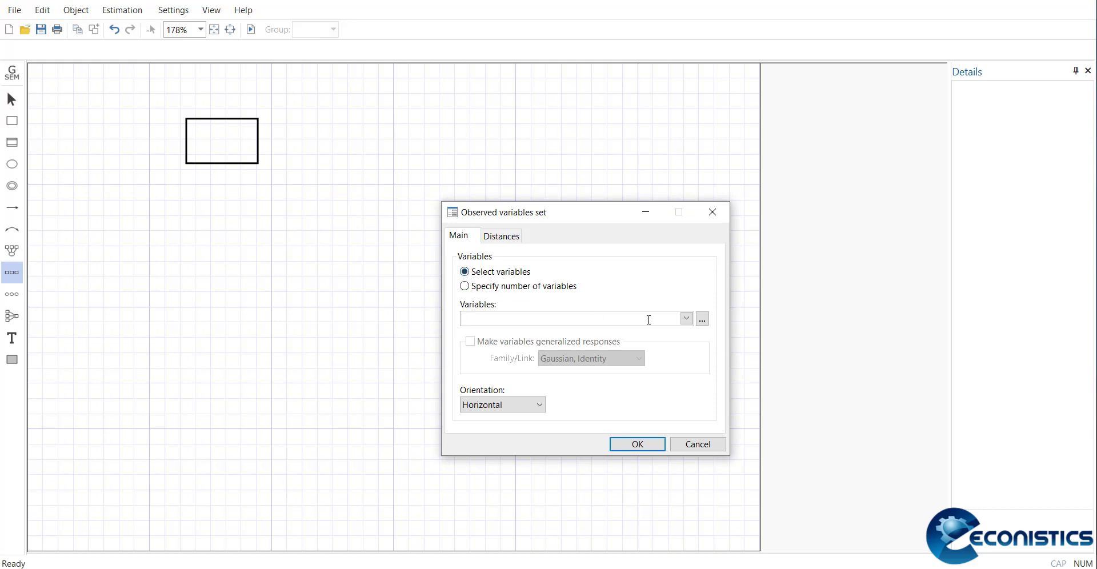
click(687, 318)
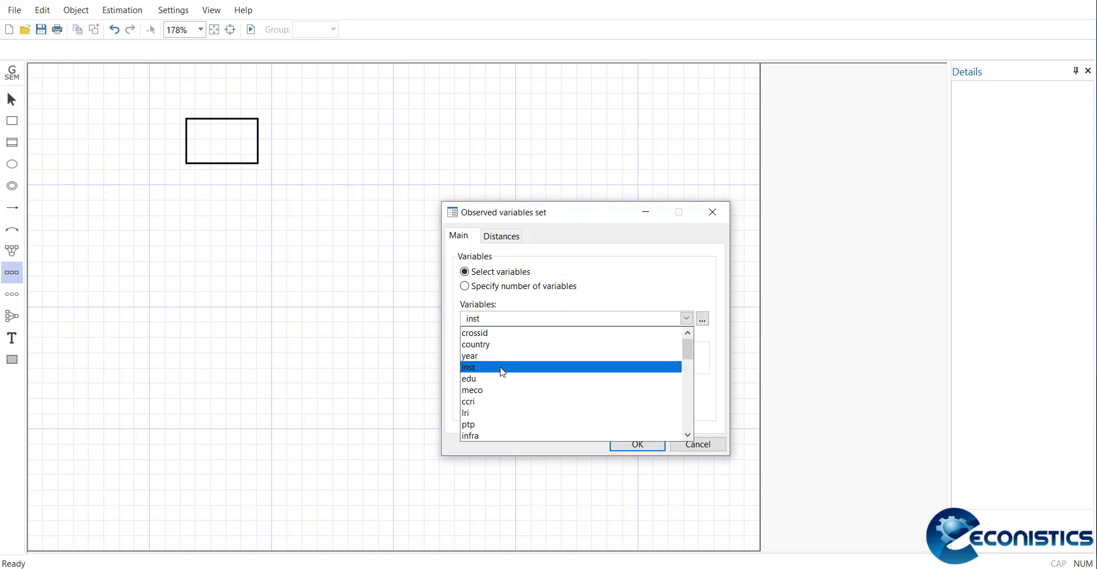
click(490, 379)
click(490, 391)
click(622, 453)
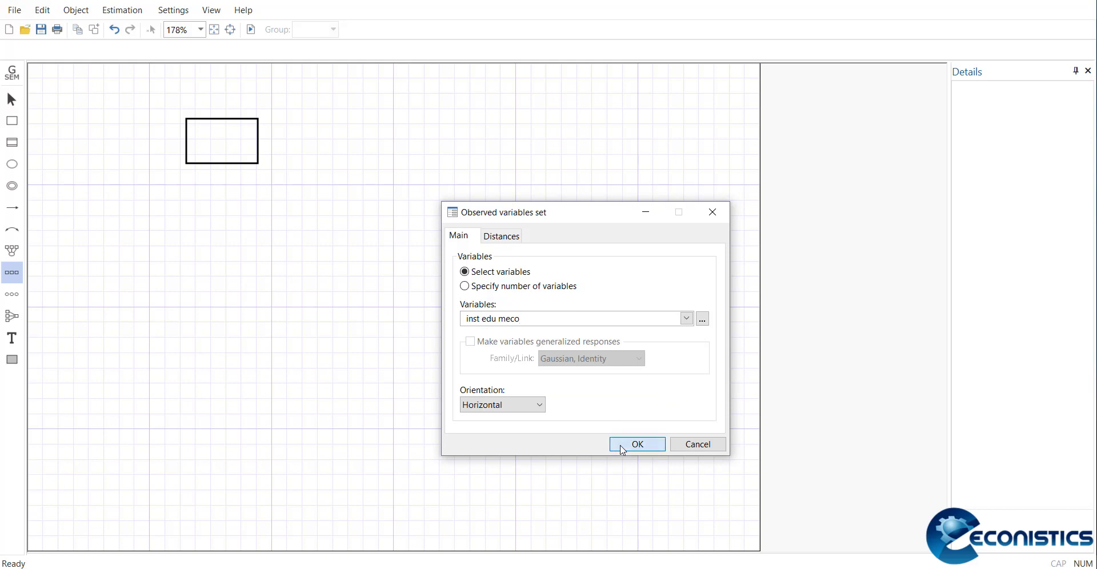
click(633, 444)
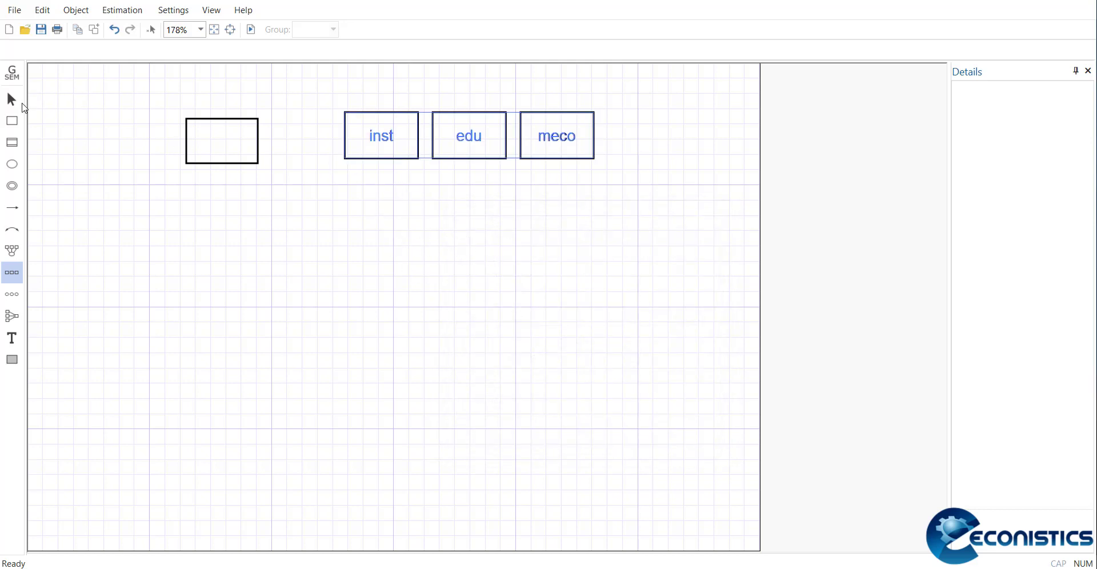
- Move the empty observed variable next to inst and assign the variable infra to it
click(11, 100)
drag(246, 169, 312, 164)
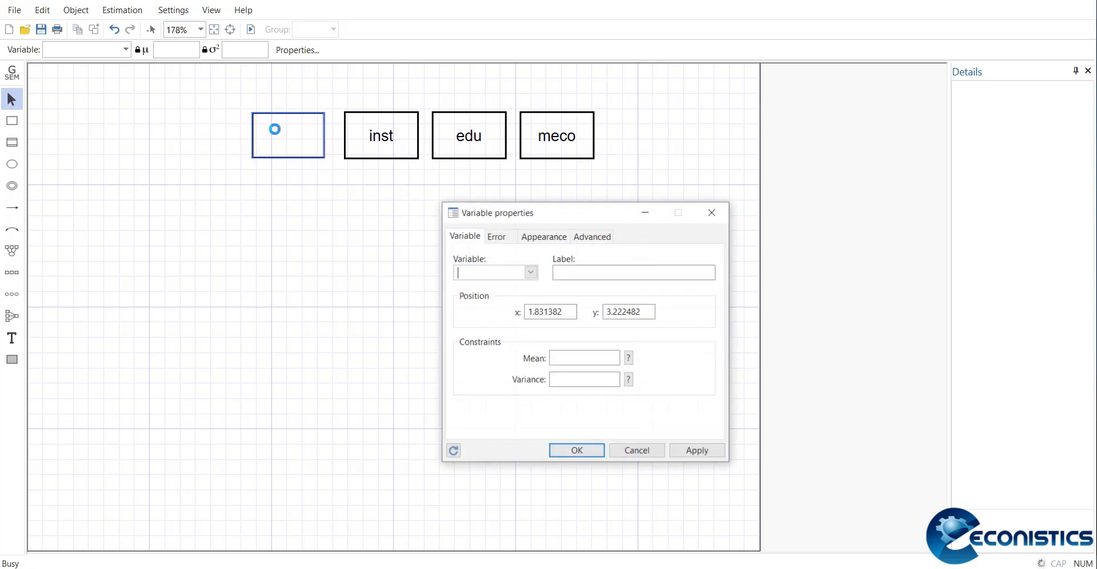
click(531, 273)
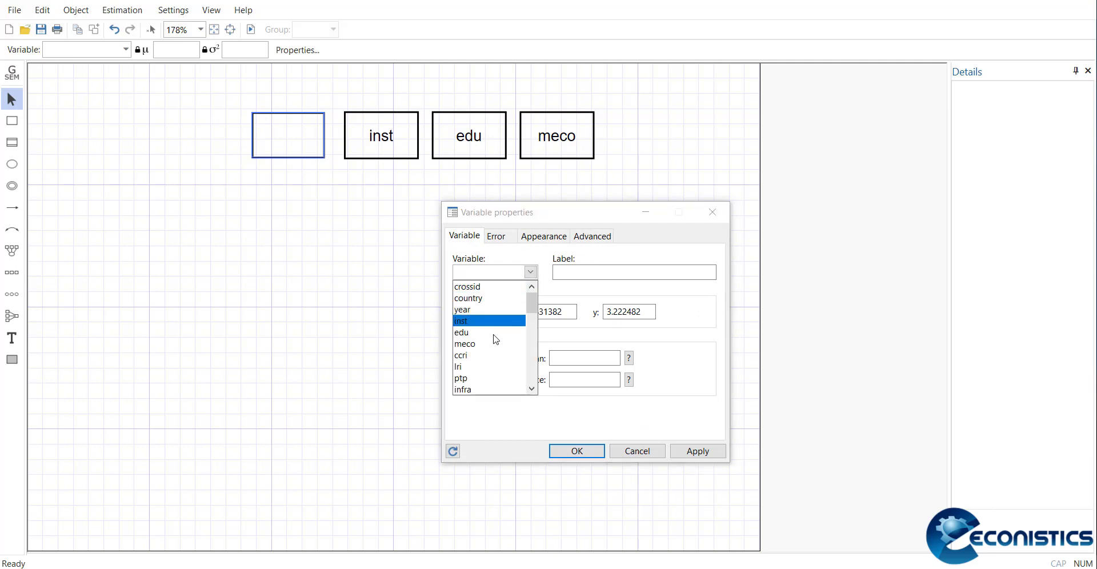
click(475, 390)
click(564, 452)
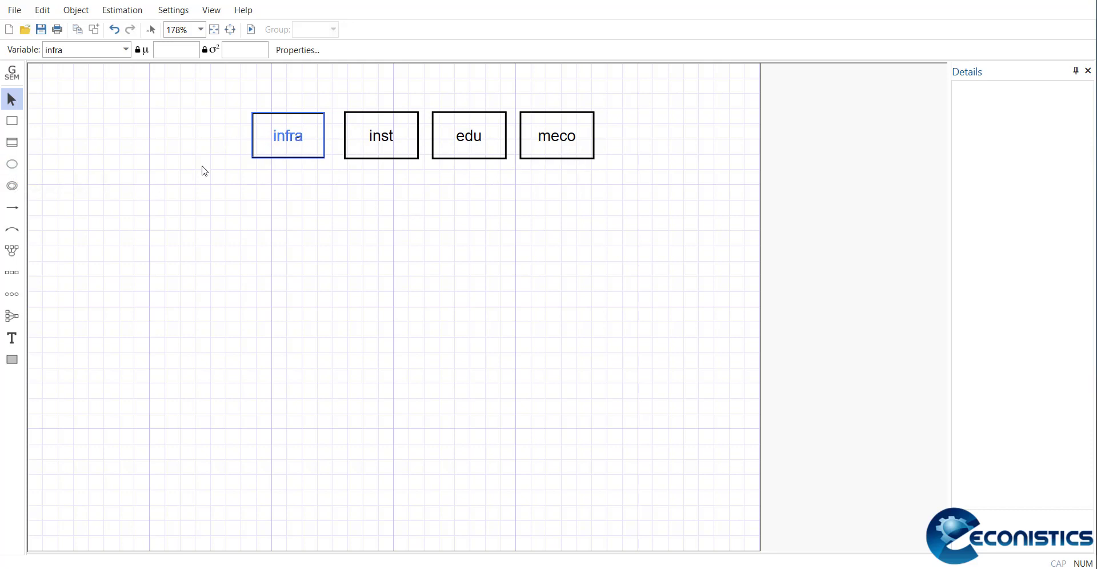
- Add a latent variable below the row of observed variables and name it EP
click(11, 164)
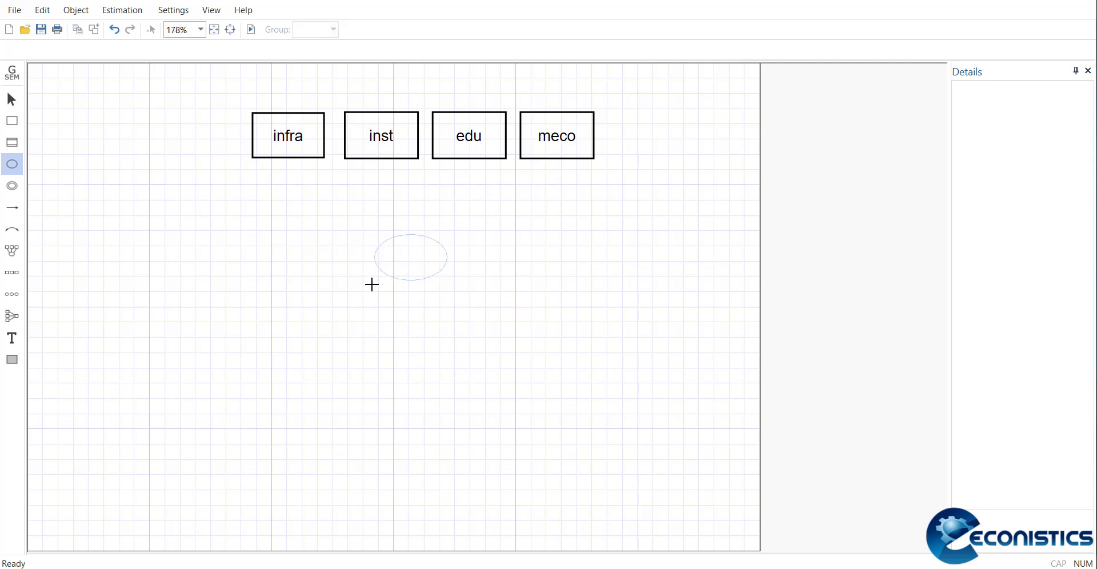
click(367, 303)
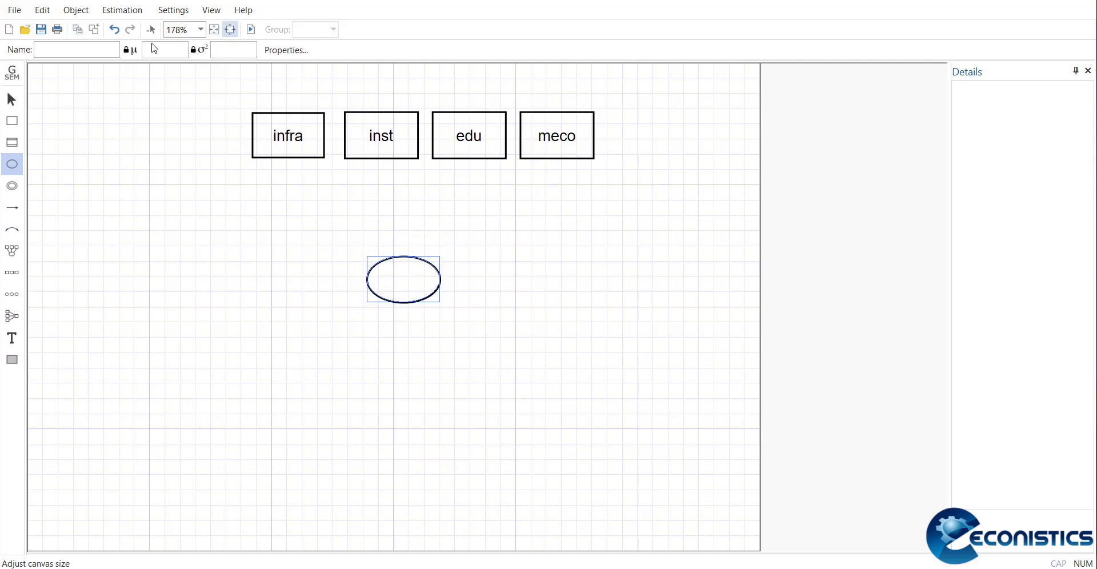
click(14, 99)
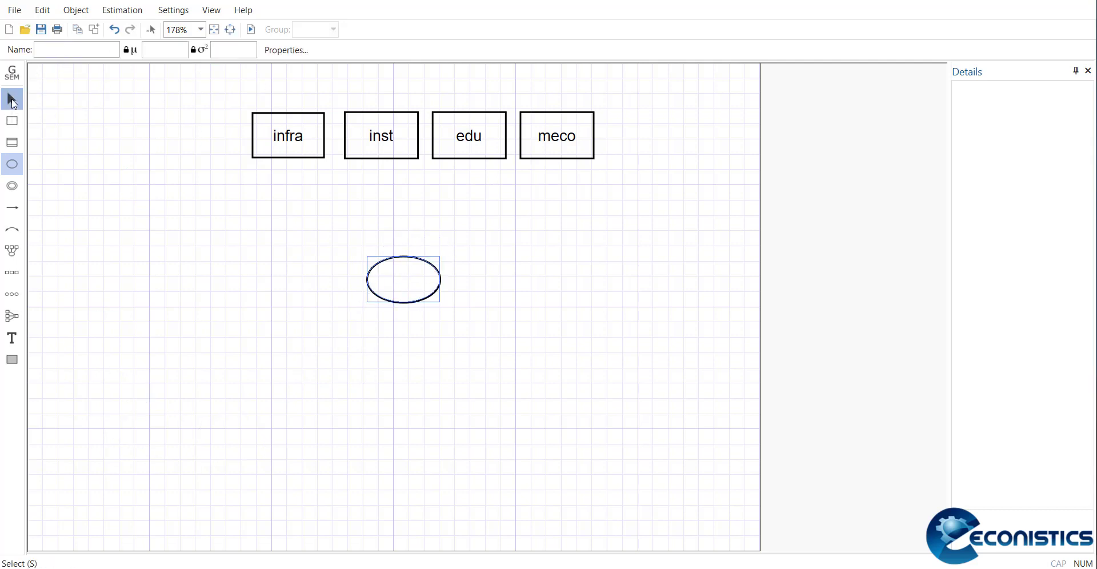
double_click(402, 279)
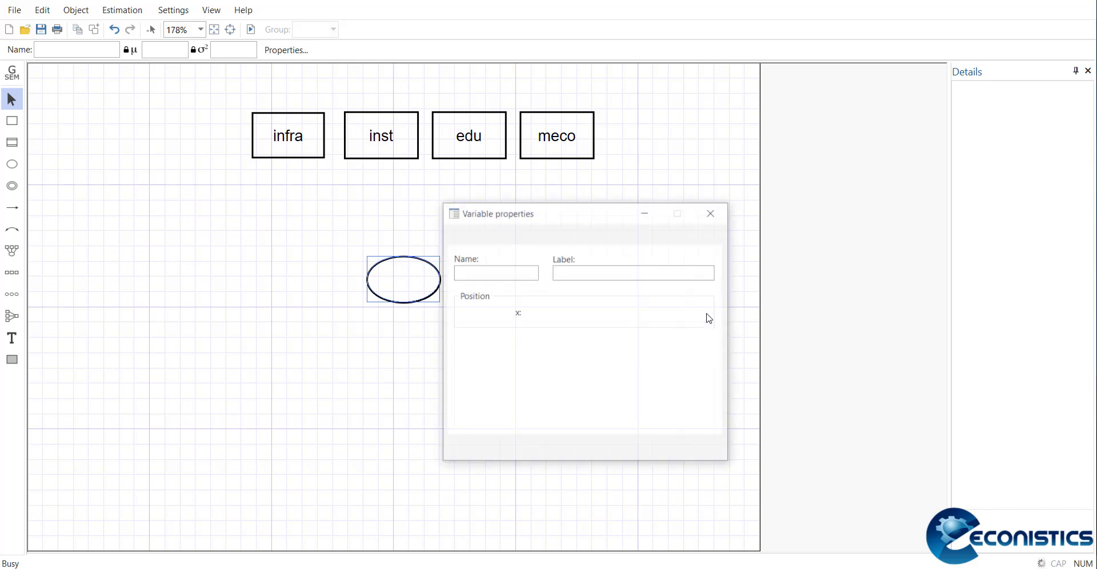
click(521, 273)
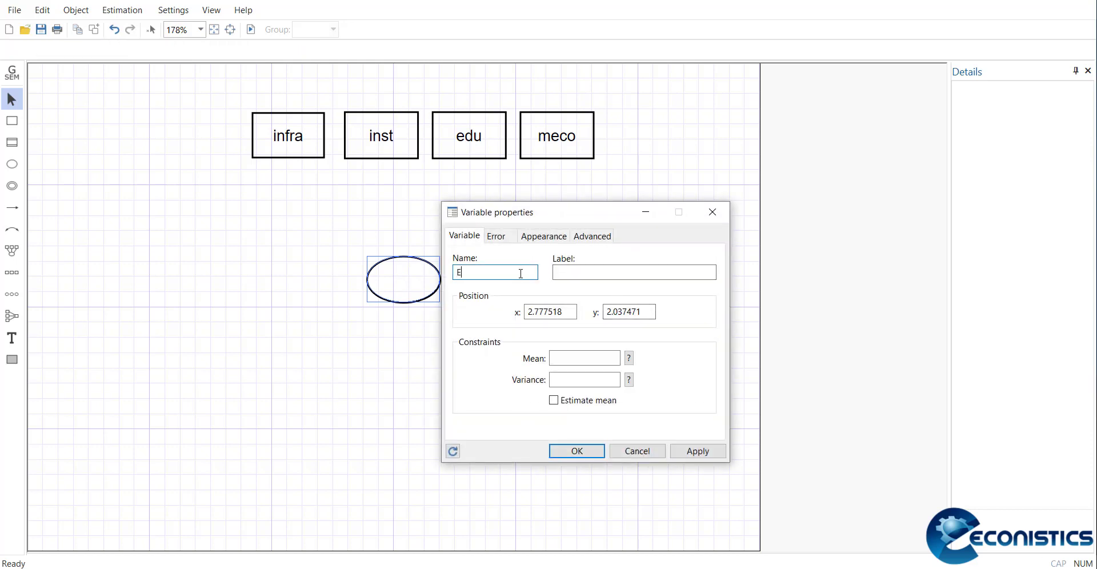
click(578, 451)
- Give the latent variable EP the label Economic Progress
double_click(404, 288)
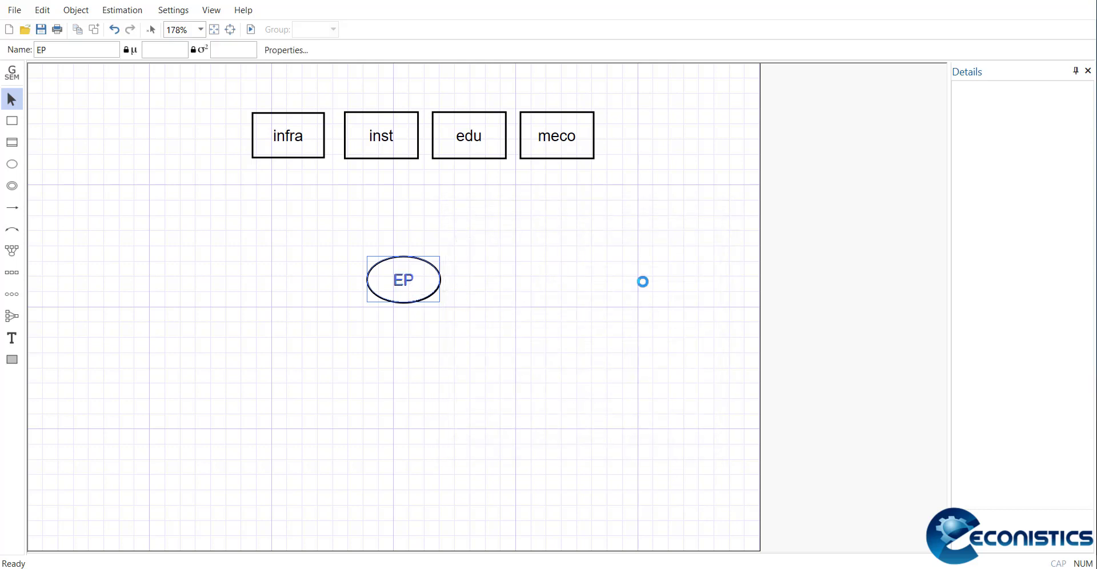
click(579, 279)
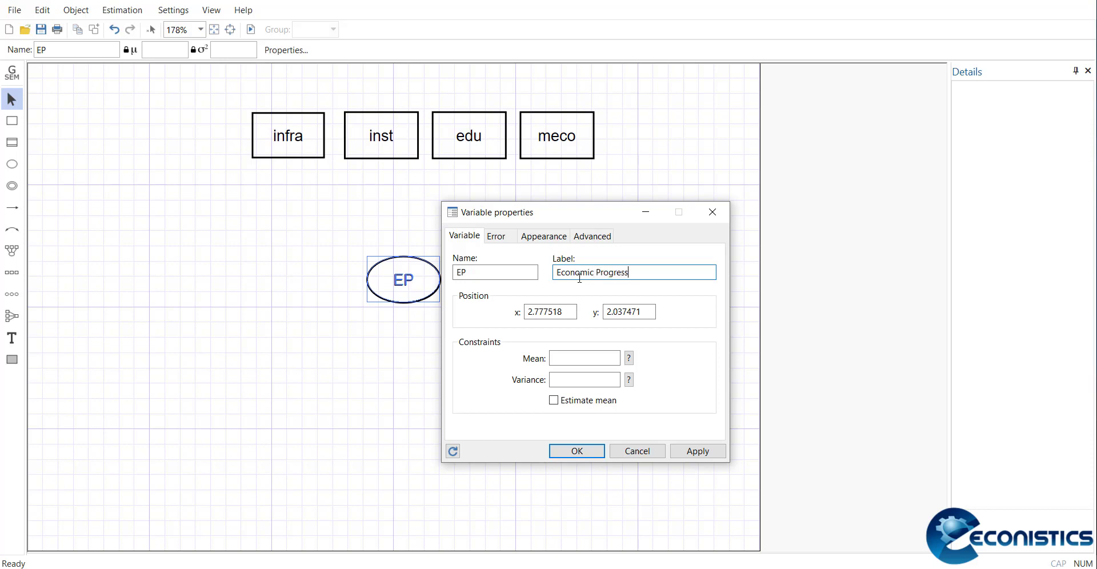
key(Return)
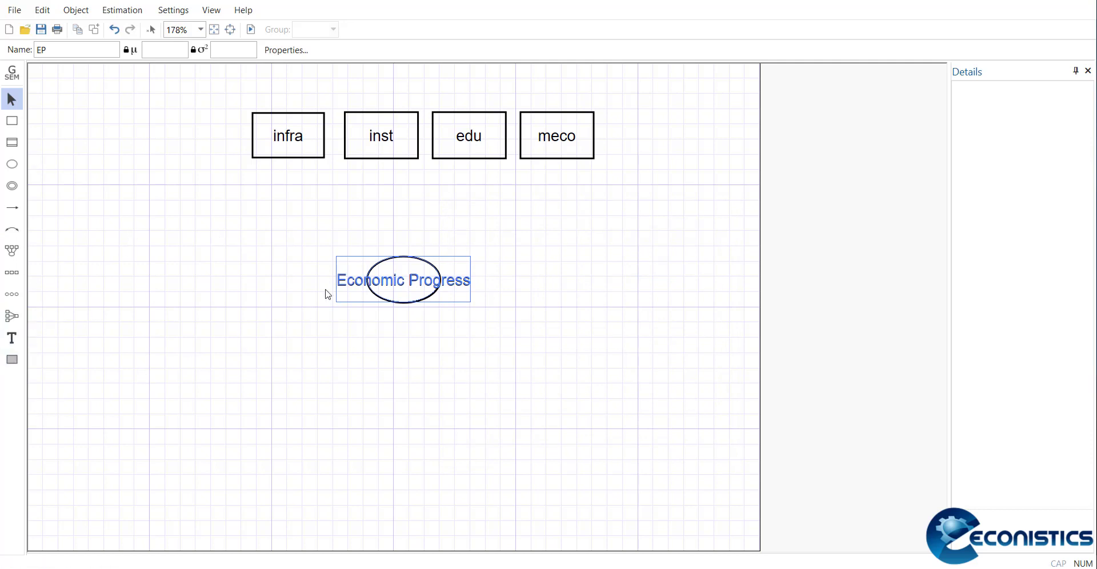
- Draw paths from infra, inst, edu and meco to the Economic Progress latent variable
click(12, 208)
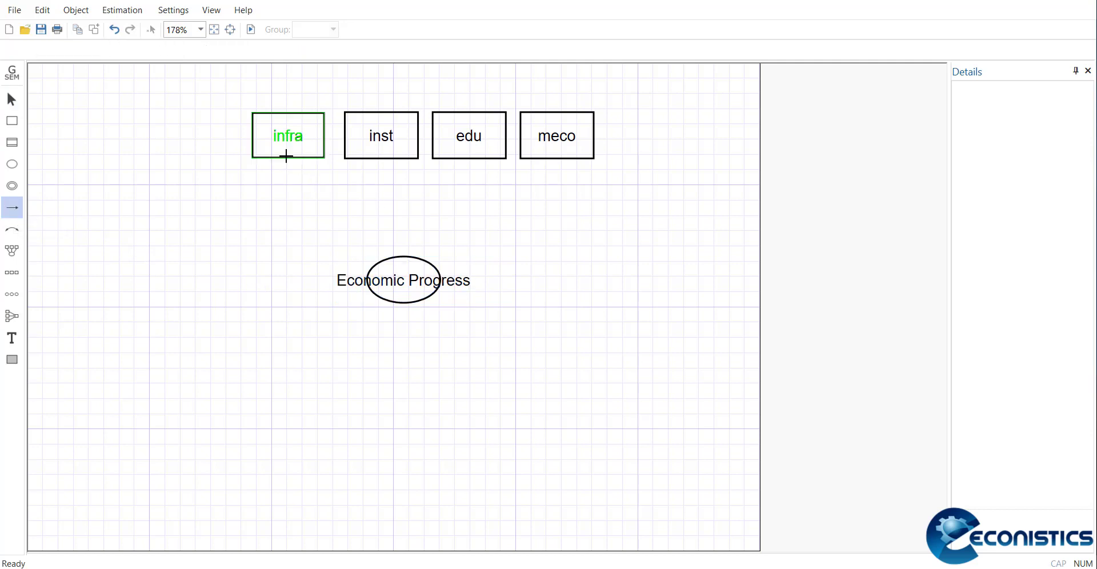
drag(288, 154, 379, 268)
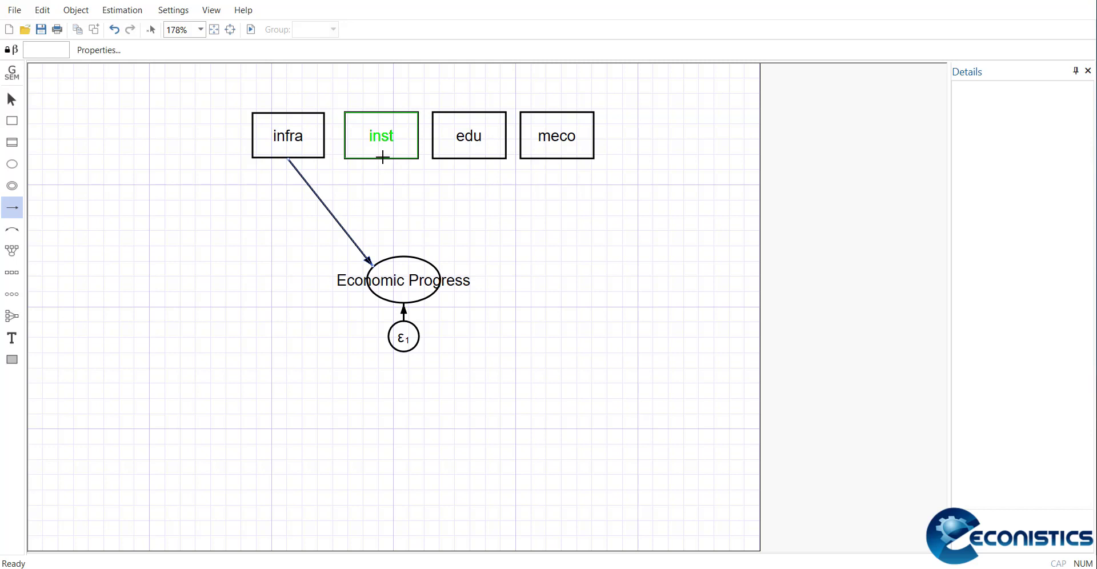
drag(383, 157, 391, 257)
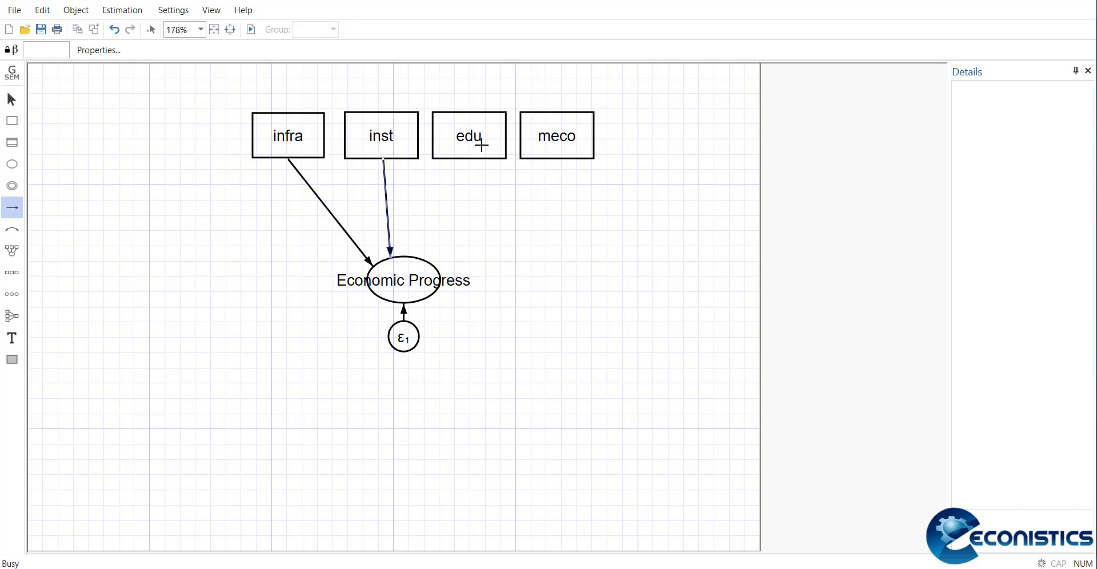
drag(464, 158, 422, 259)
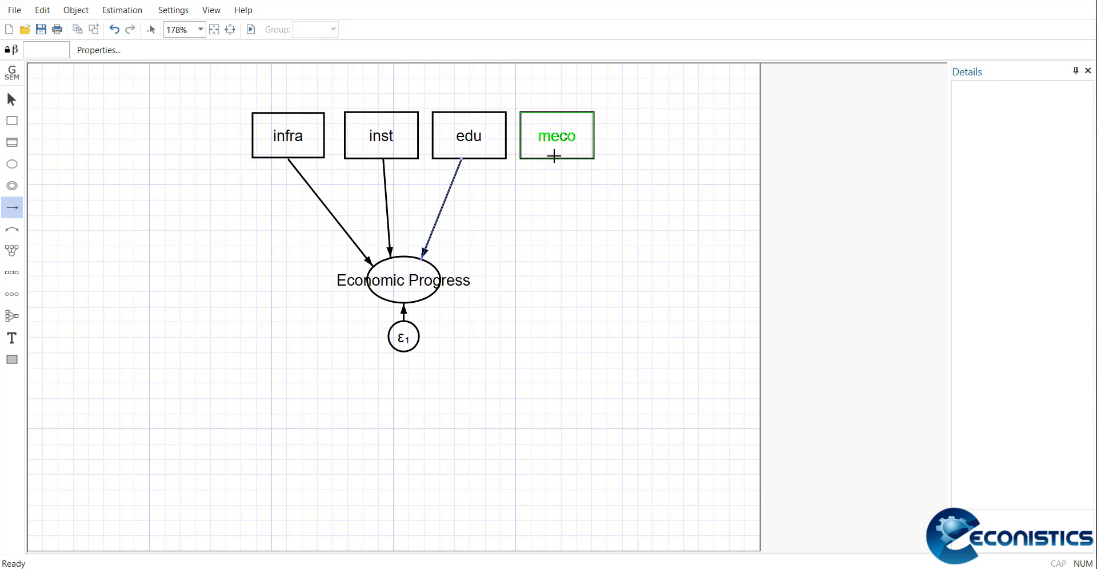
drag(555, 155, 439, 267)
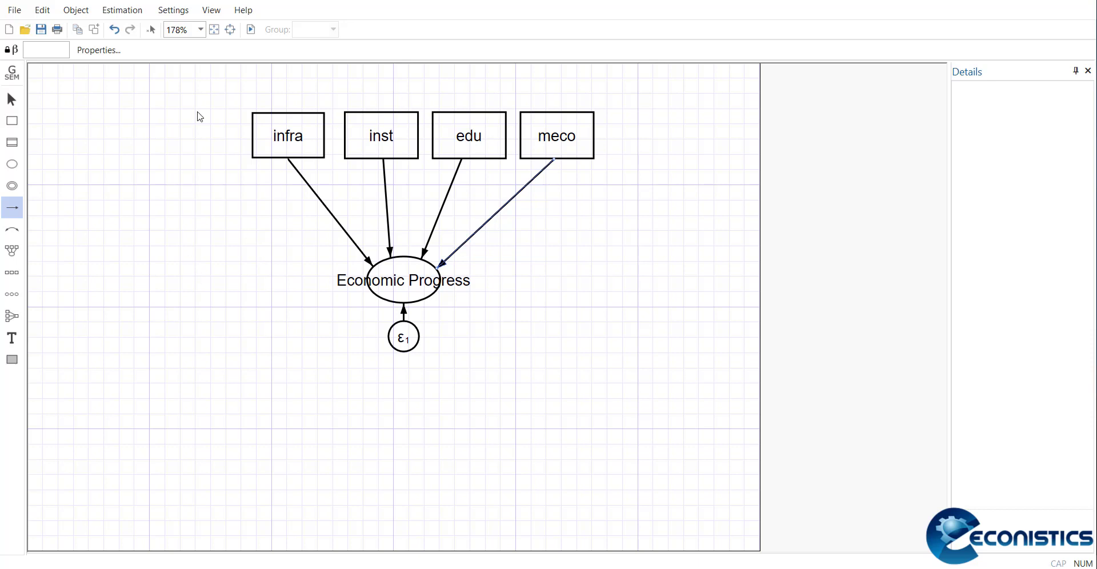
- Estimate the model by maximum likelihood, enabling a different stepping algorithm in nonconcave regions
click(251, 32)
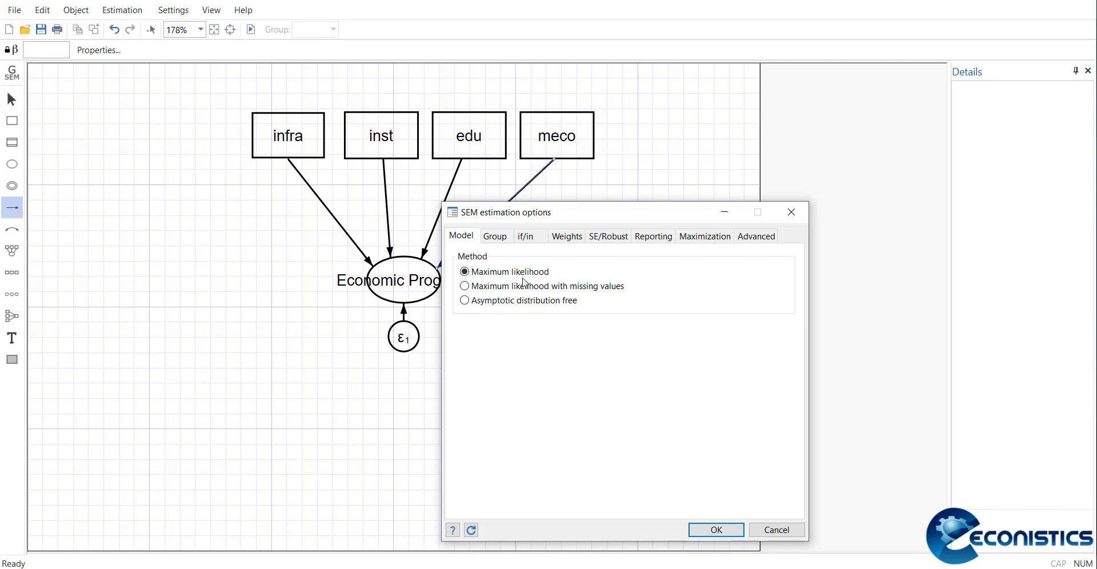
click(705, 236)
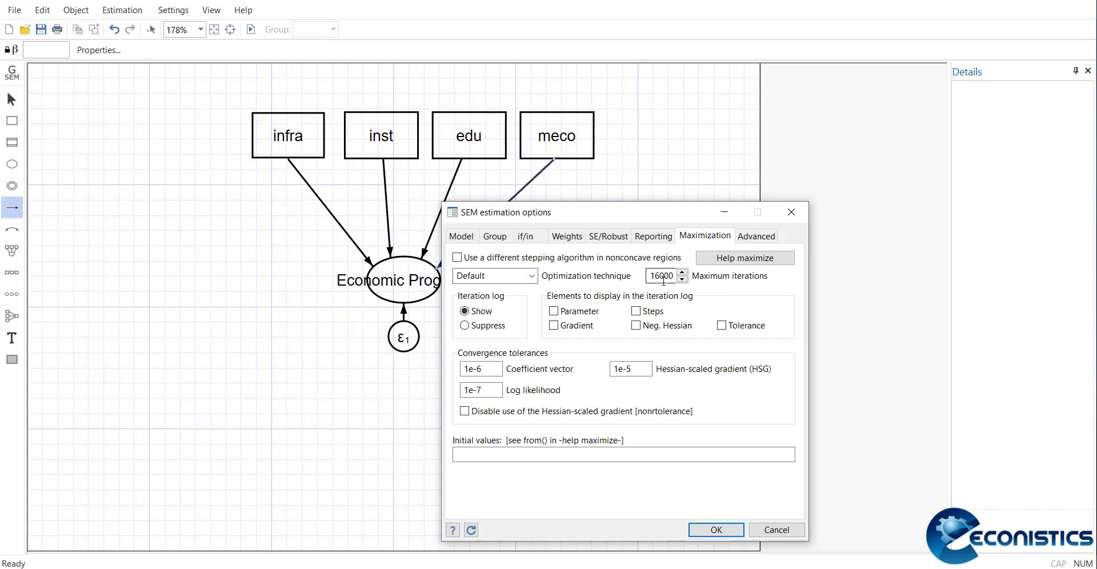
click(673, 277)
click(457, 259)
click(462, 236)
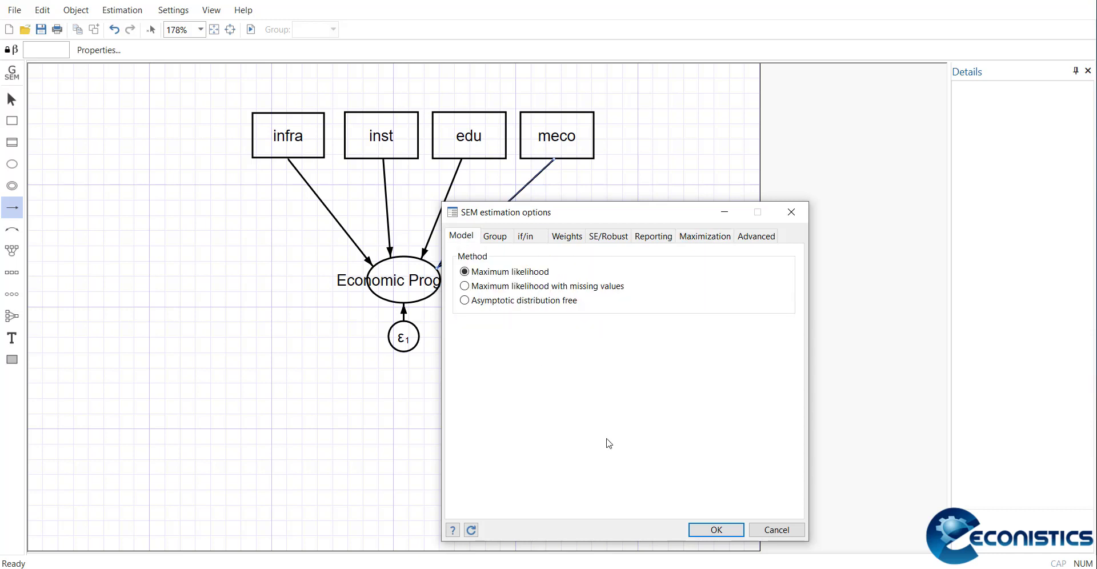
click(714, 529)
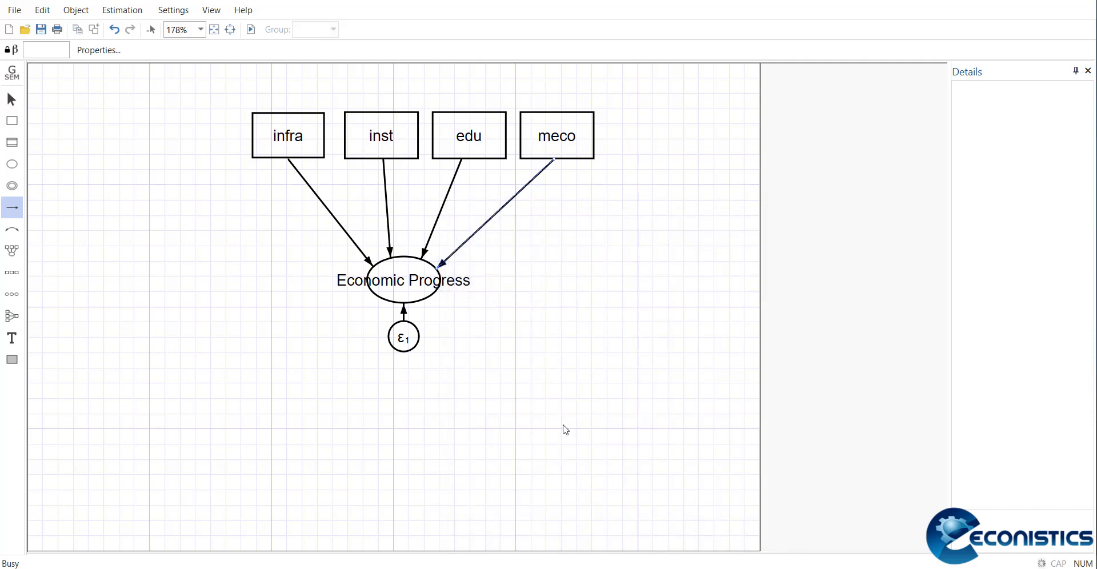
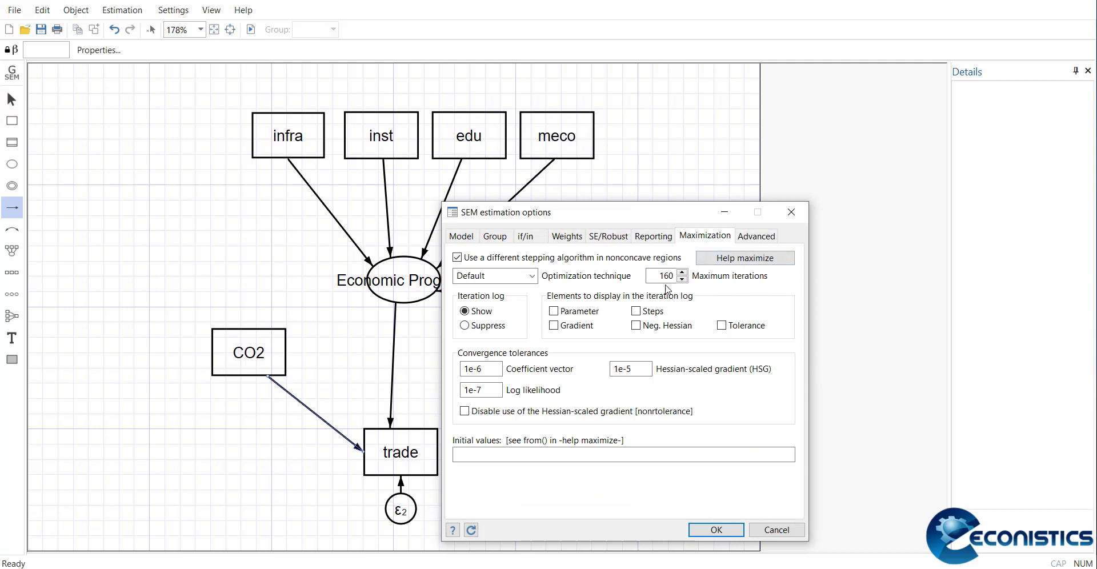
- Estimate the model with the maximum iterations set to 200 and show the results despite non-convergence
text(2)
click(712, 529)
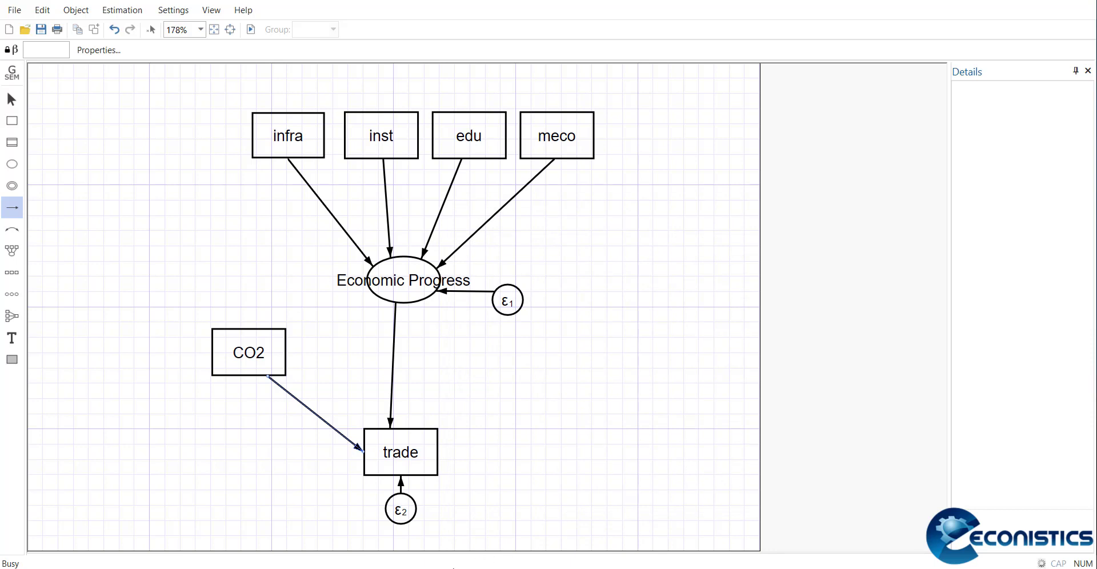
mouse_move(439, 568)
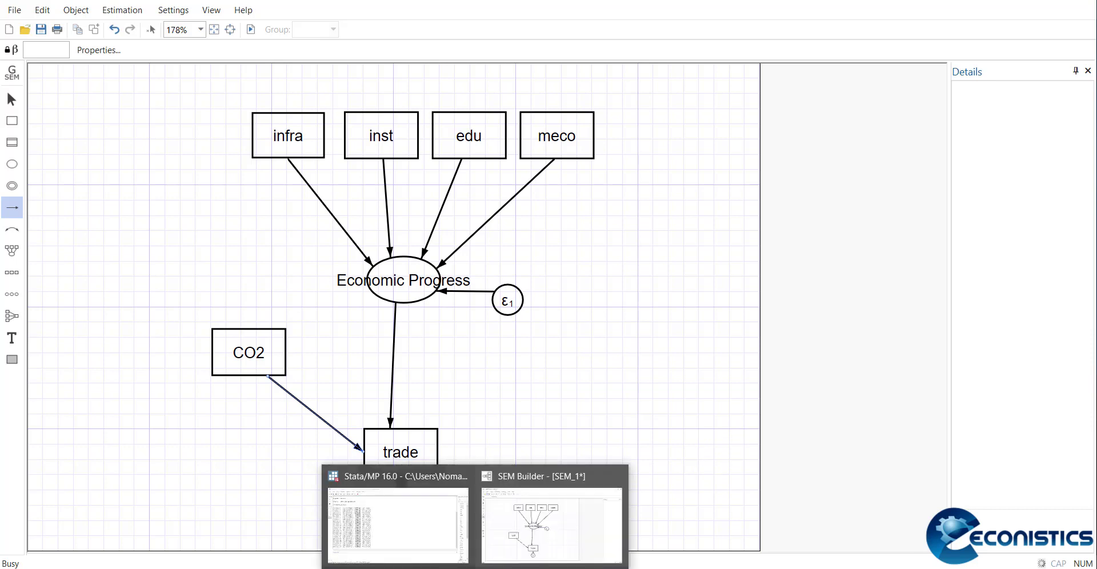
click(444, 537)
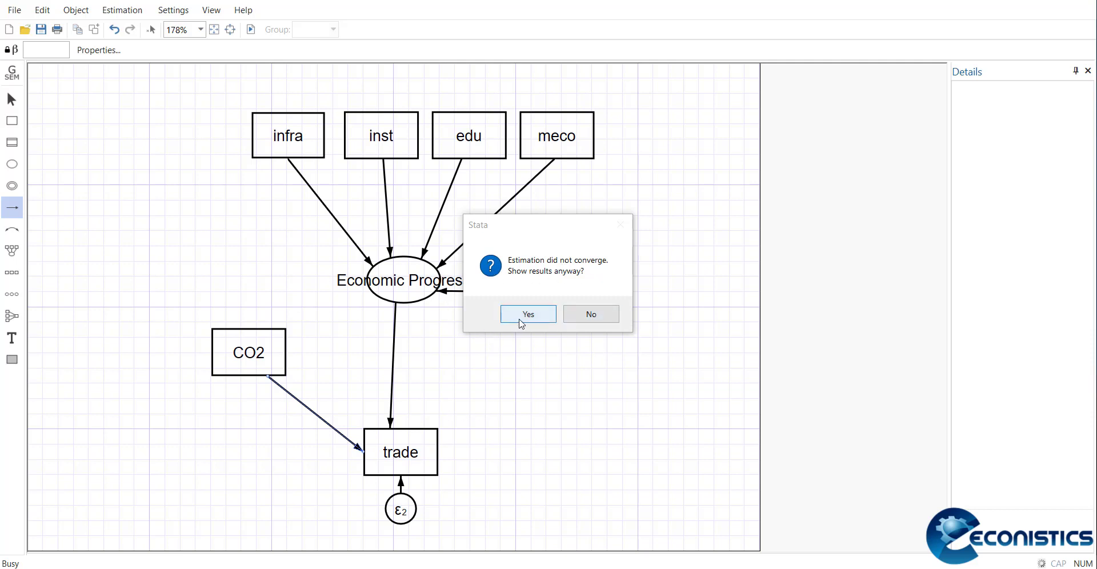
click(522, 320)
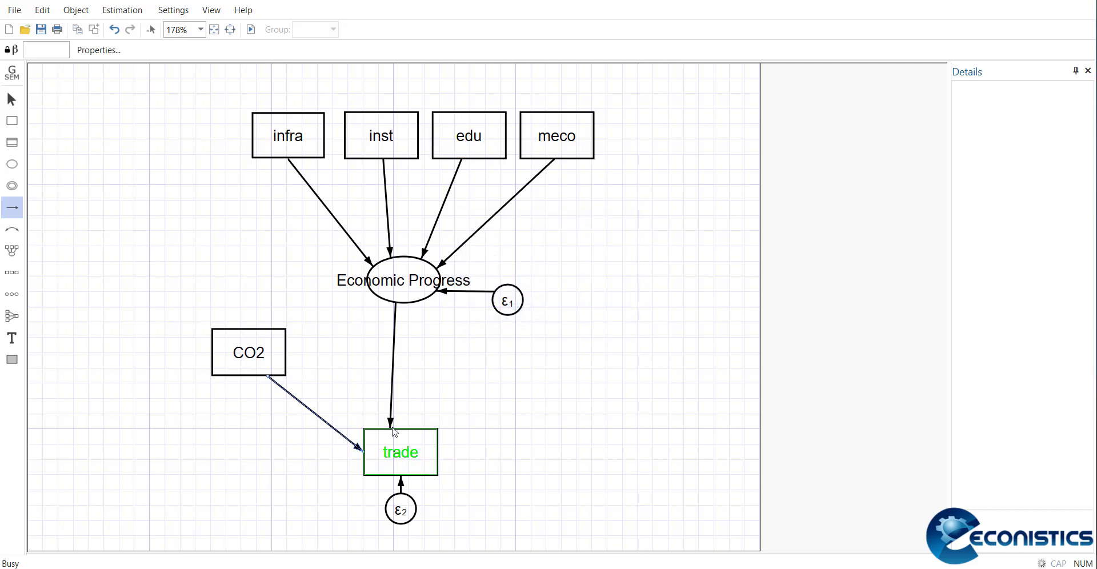
- Examine the estimated coefficients in the main Stata results window and return to the path diagram
mouse_move(456, 565)
click(399, 517)
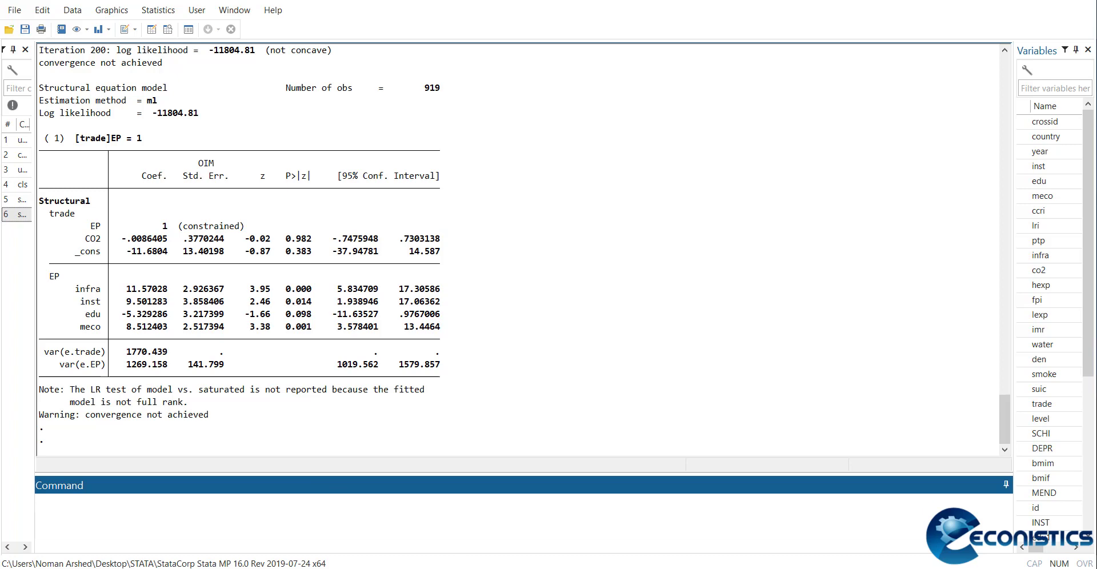
mouse_move(364, 530)
click(515, 546)
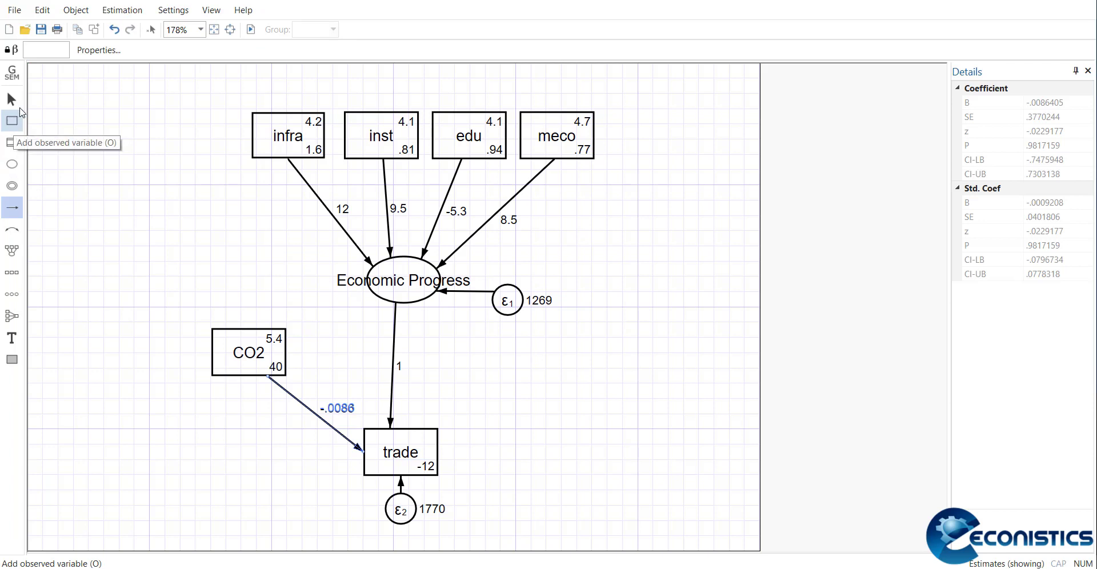
- Delete the Economic Progress latent variable from the diagram
click(12, 100)
click(408, 296)
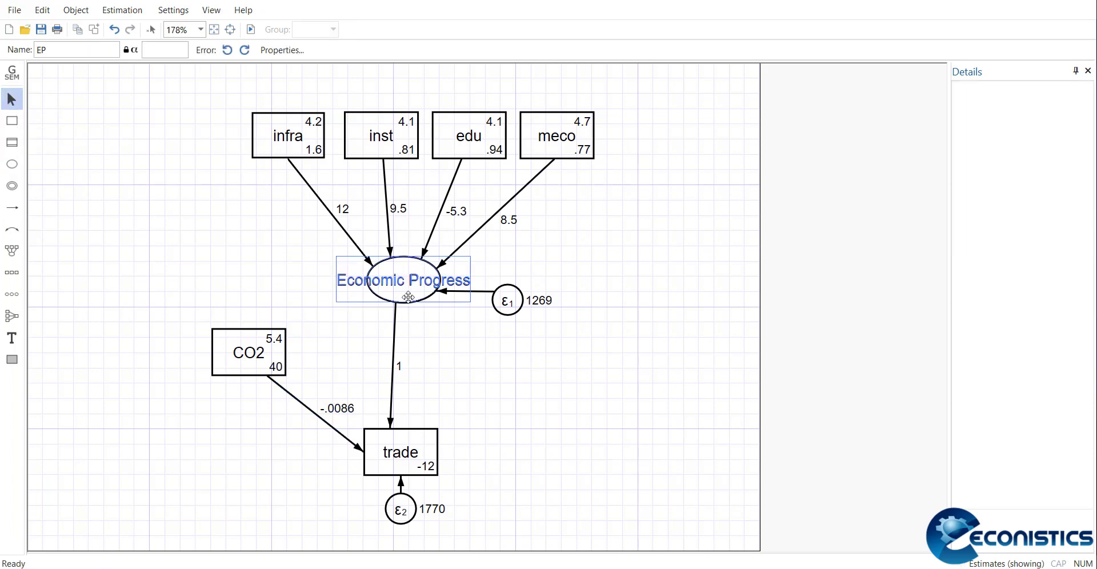
key(Delete)
- Draw direct paths from infra, inst, edu and meco to trade
click(11, 207)
drag(284, 152, 379, 430)
drag(386, 153, 397, 436)
drag(469, 156, 405, 424)
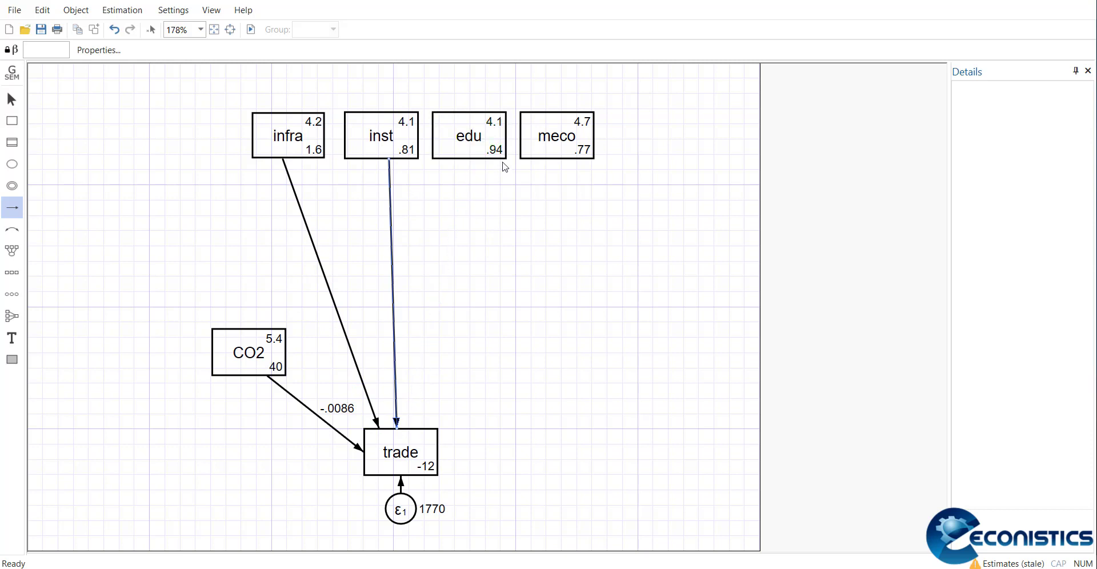
drag(467, 153, 407, 442)
drag(553, 154, 427, 434)
- Estimate the direct-path model by maximum likelihood and select infra to view its estimates
click(250, 29)
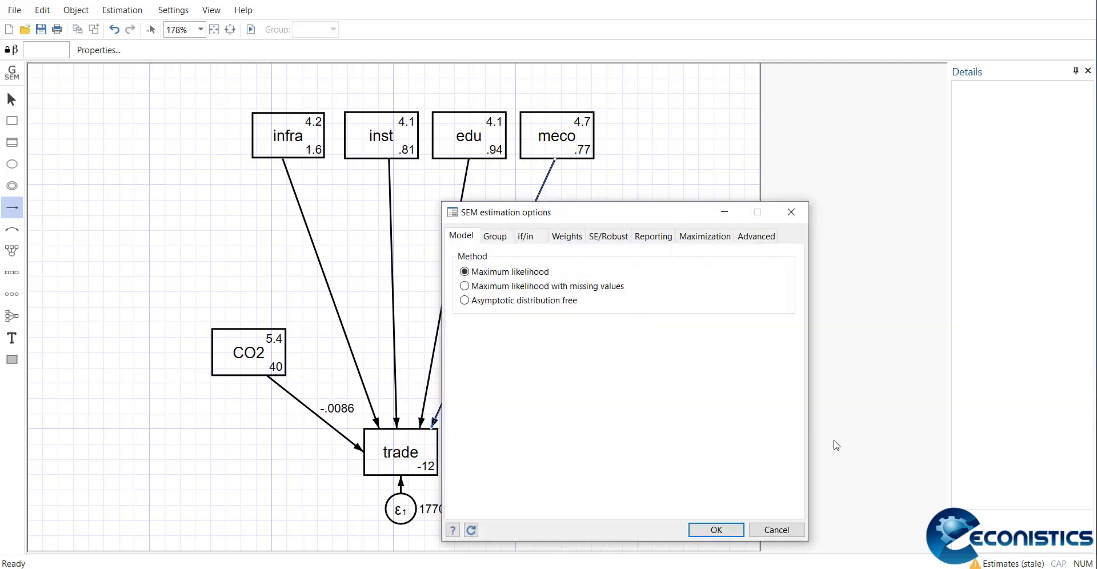
click(715, 529)
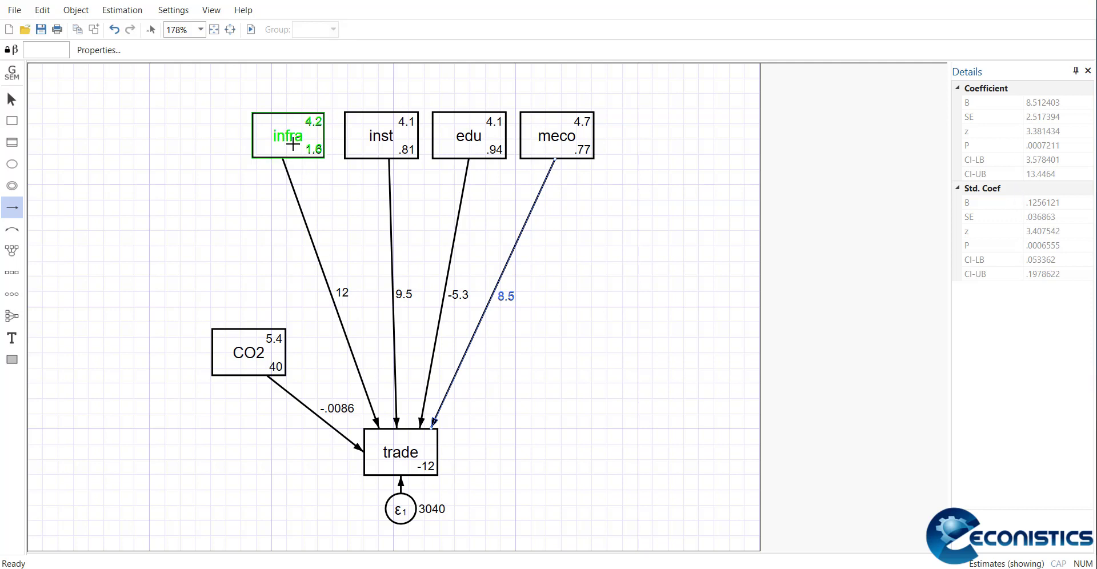
click(12, 99)
click(288, 136)
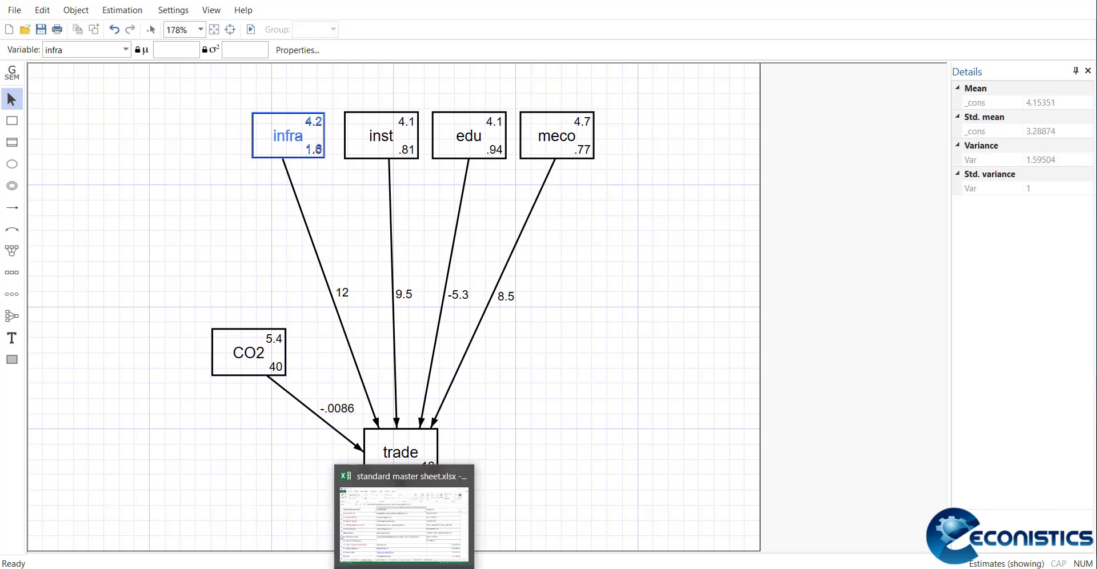
- Switch to the main Stata window and review the available SEM commands for testing and confidence intervals
click(403, 529)
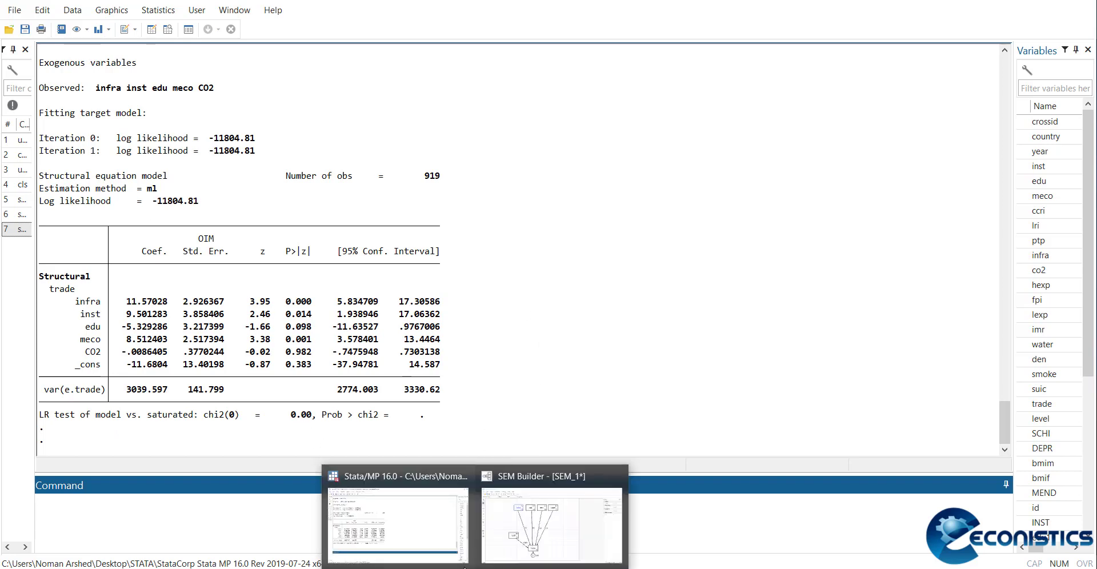
click(156, 11)
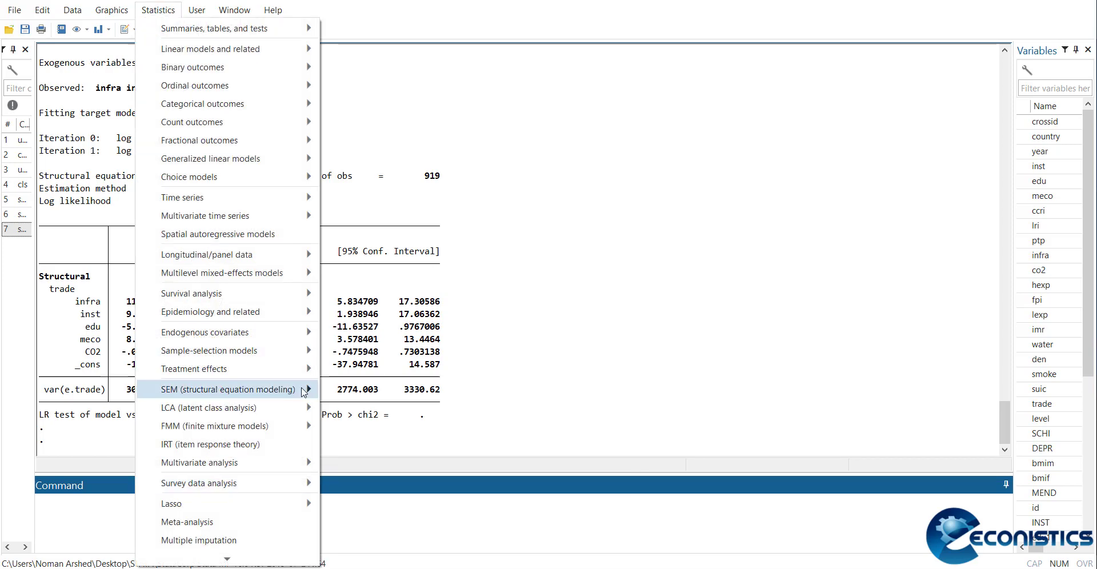
mouse_move(303, 392)
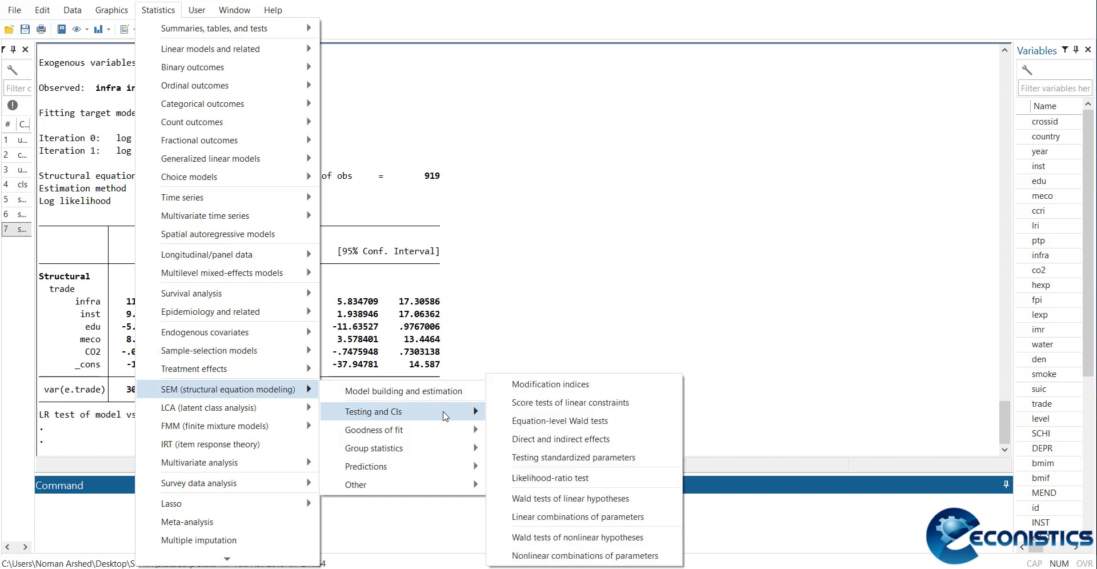
mouse_move(450, 430)
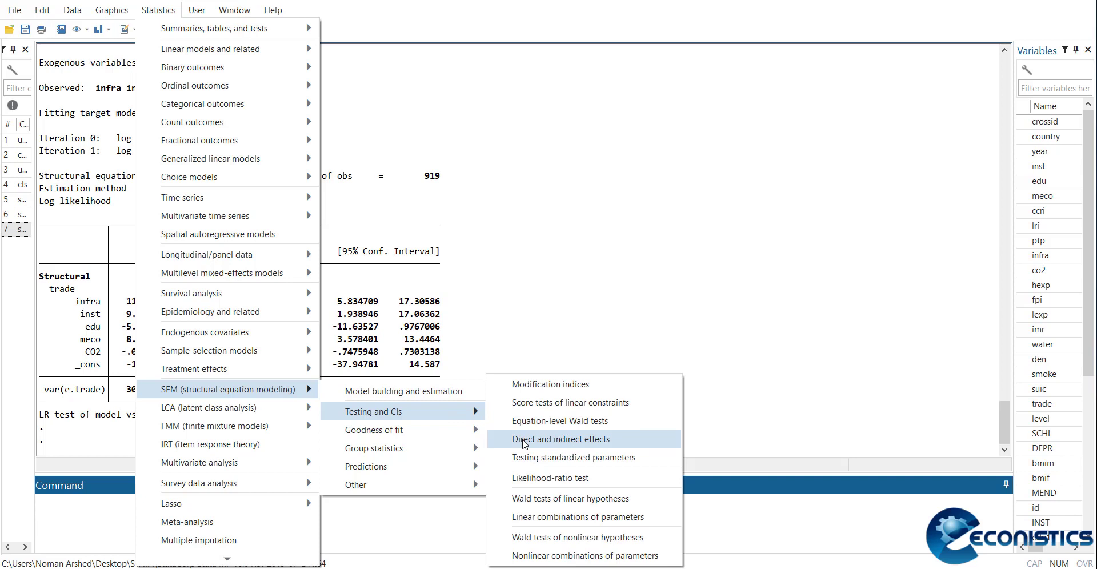
mouse_move(446, 475)
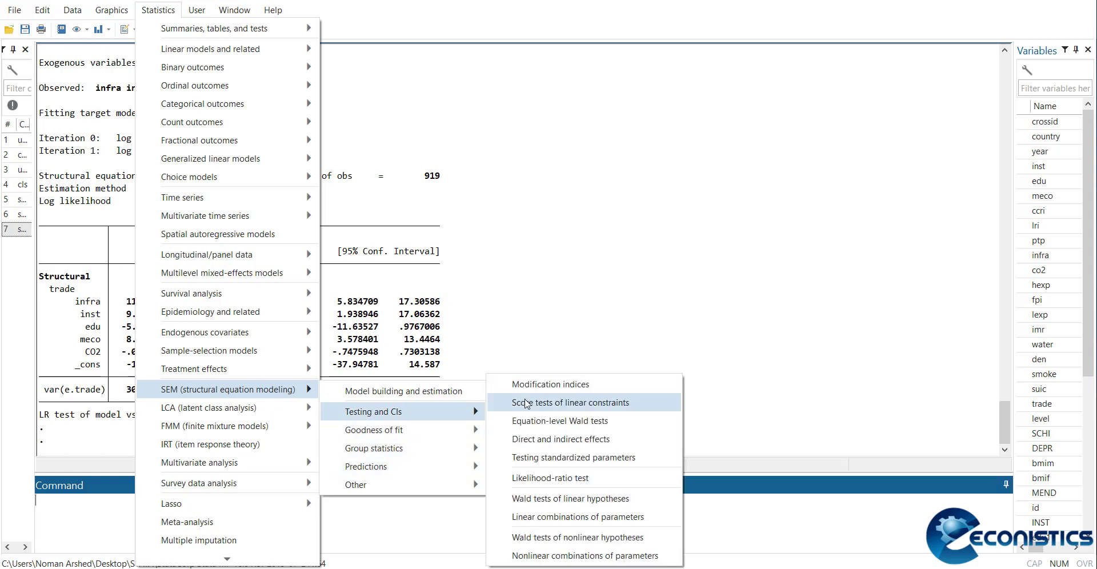
click(650, 460)
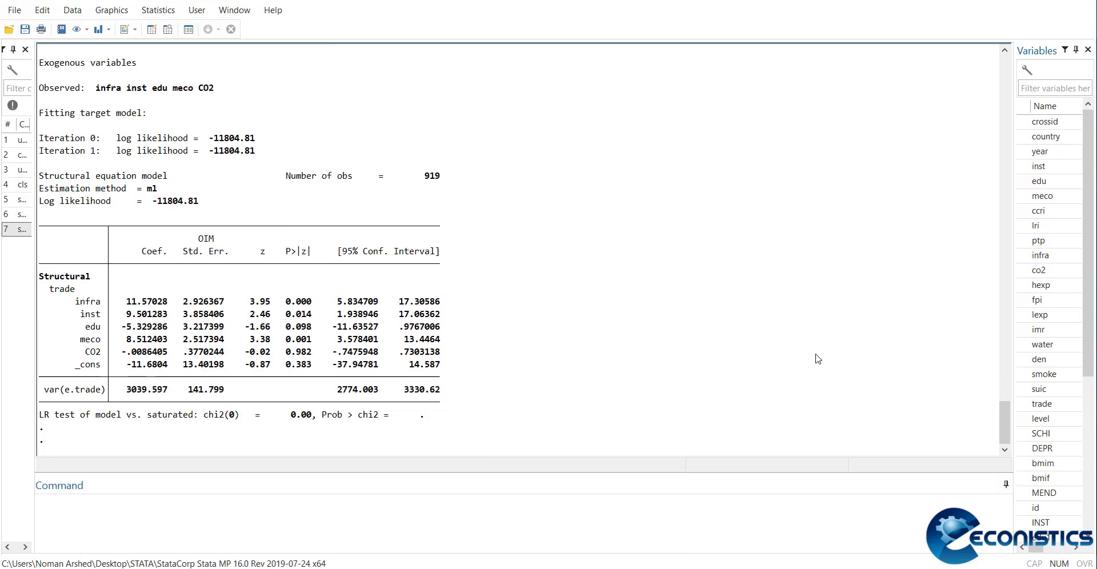
- Return to the SEM Builder diagram and clear the selection of infra
mouse_move(475, 568)
click(545, 506)
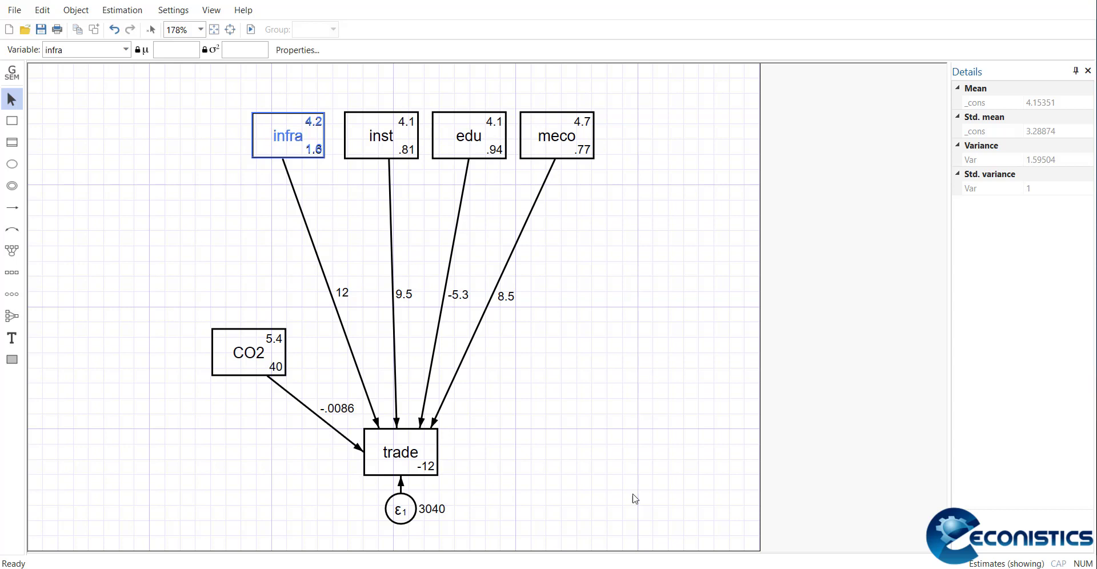
click(611, 354)
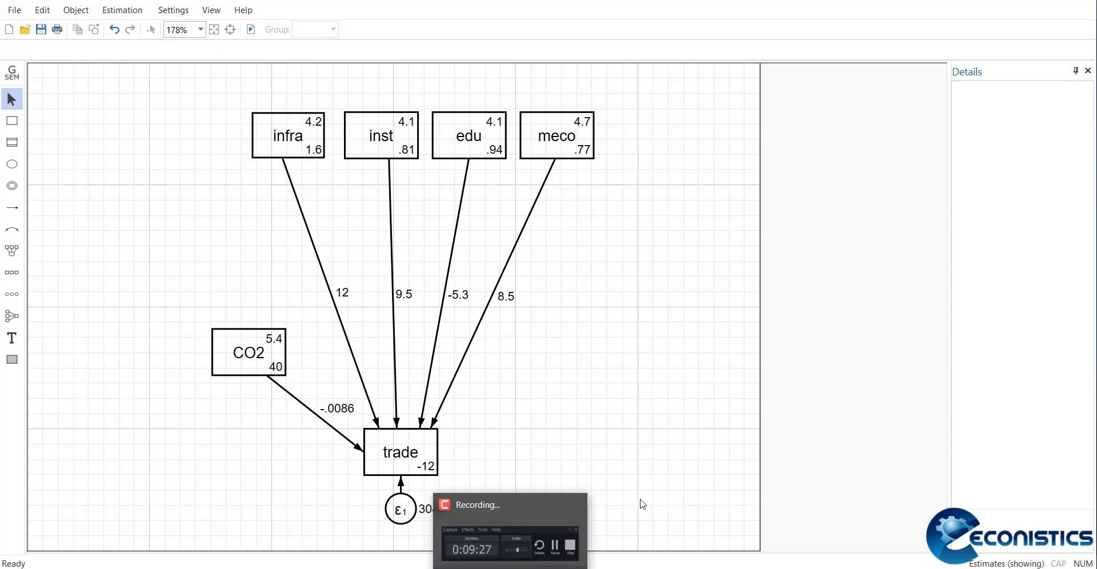